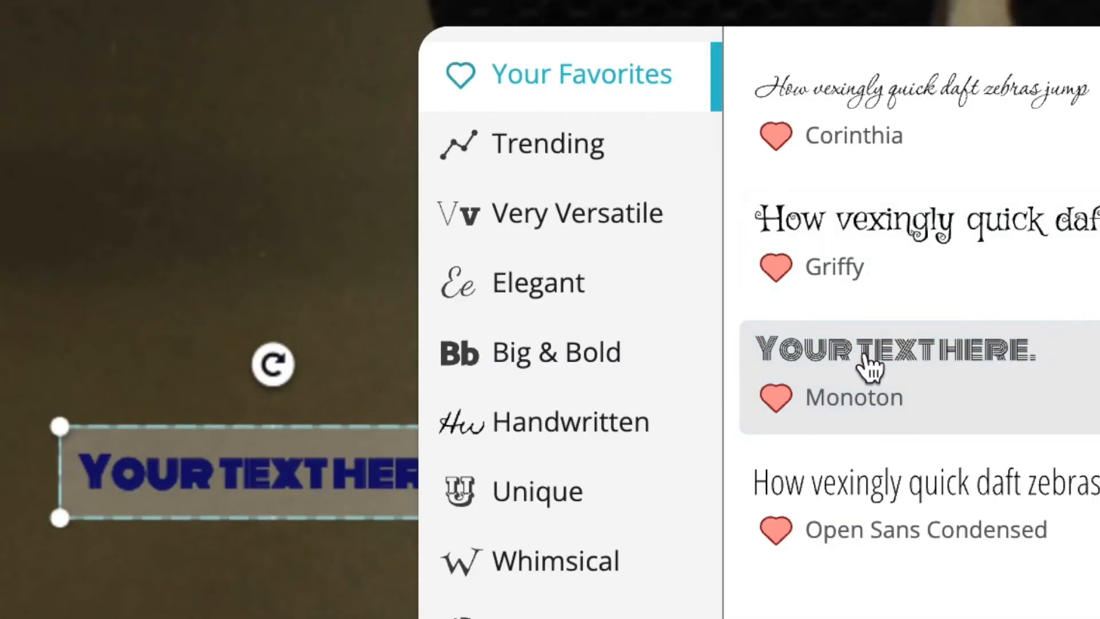
Step: Apply the Monoton typeface to the text object and set its wording to "MAMA"
left_click(933, 375)
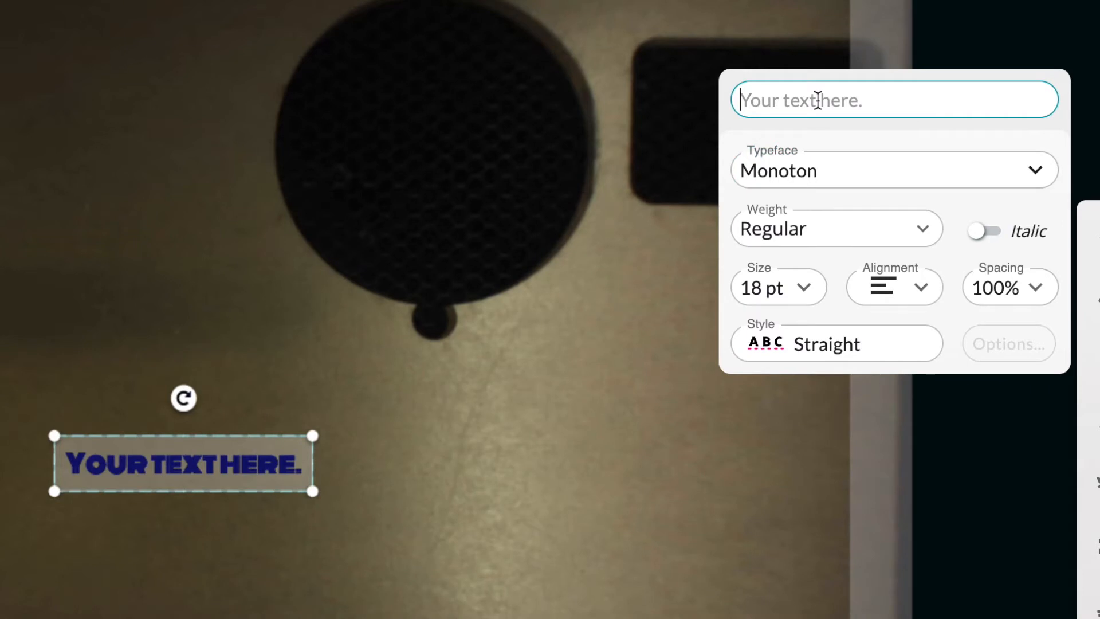
type("M")
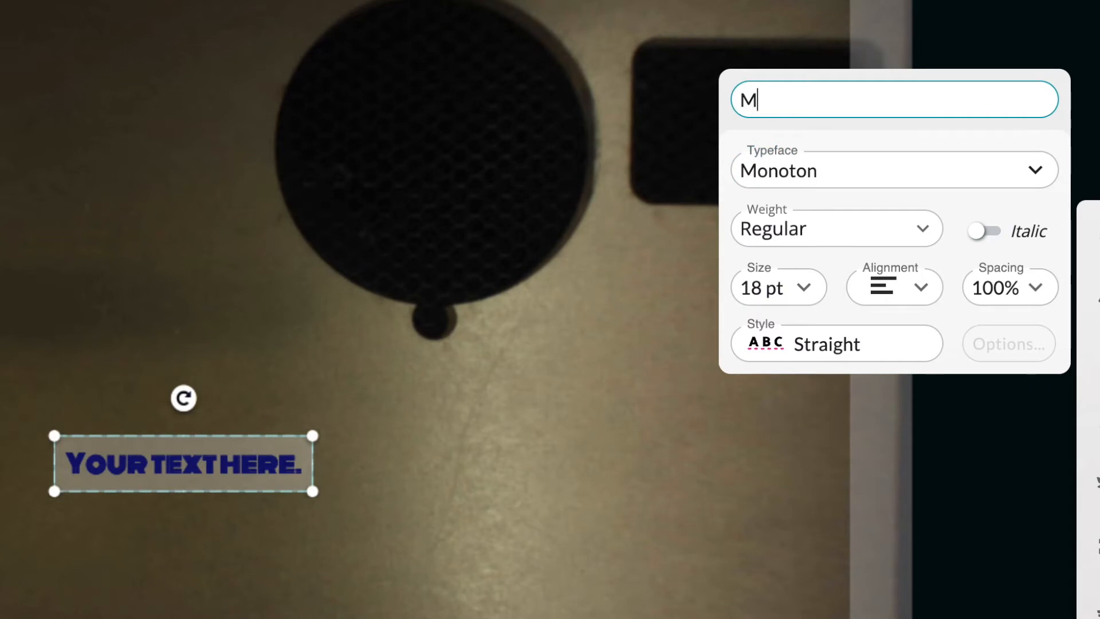
type("AMA")
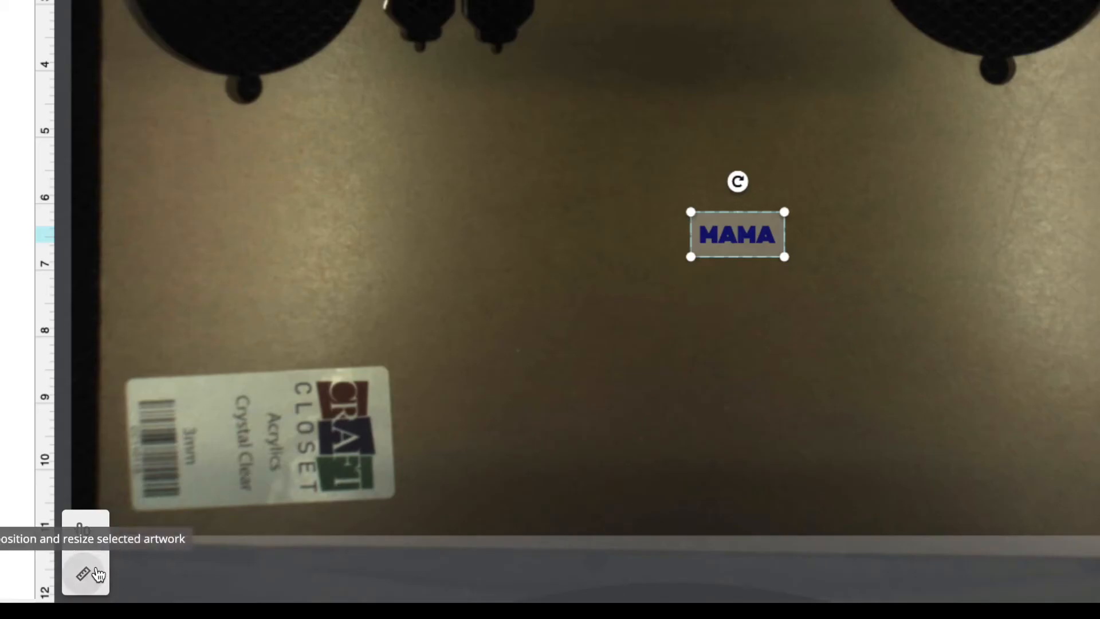
Step: Scale the MAMA text to a width of 2.5 in with its proportions locked
left_click(95, 572)
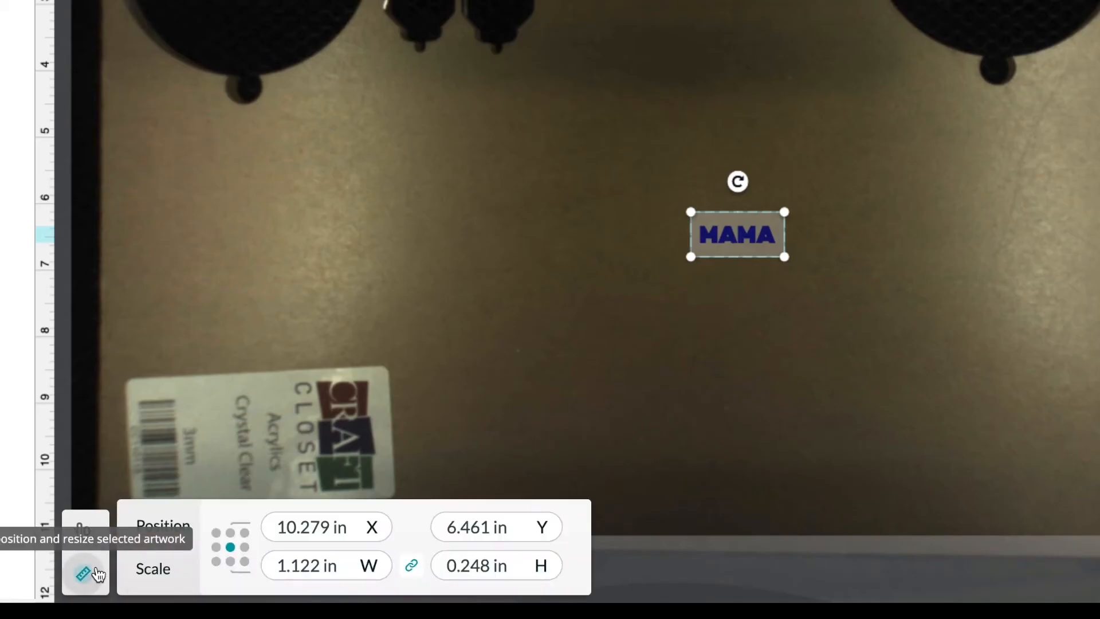
left_click_drag(348, 566, 215, 548)
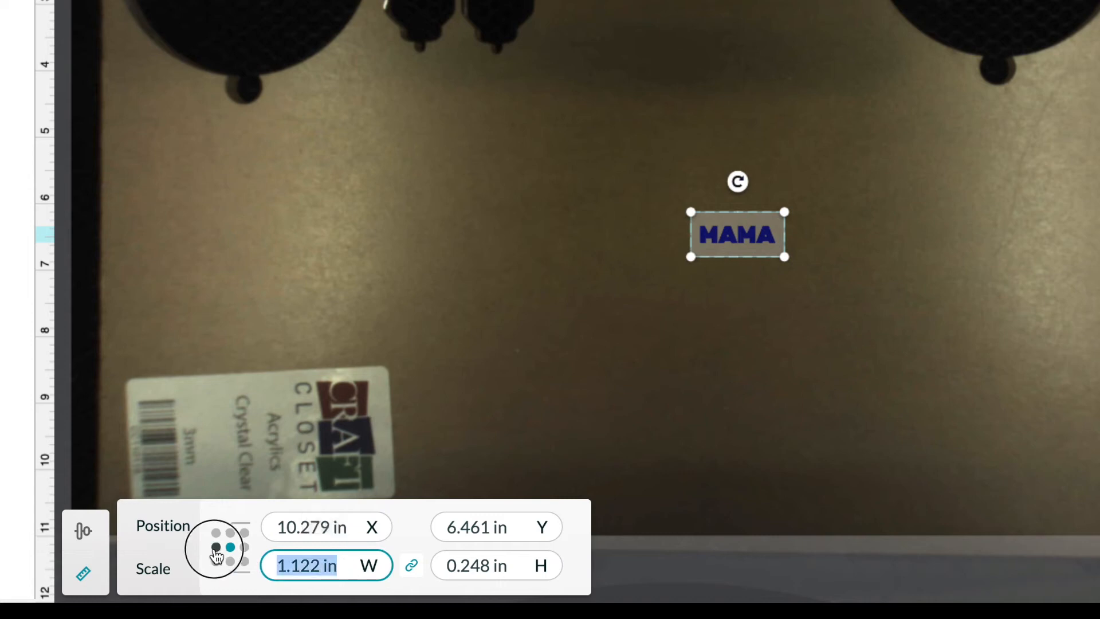
type("2.")
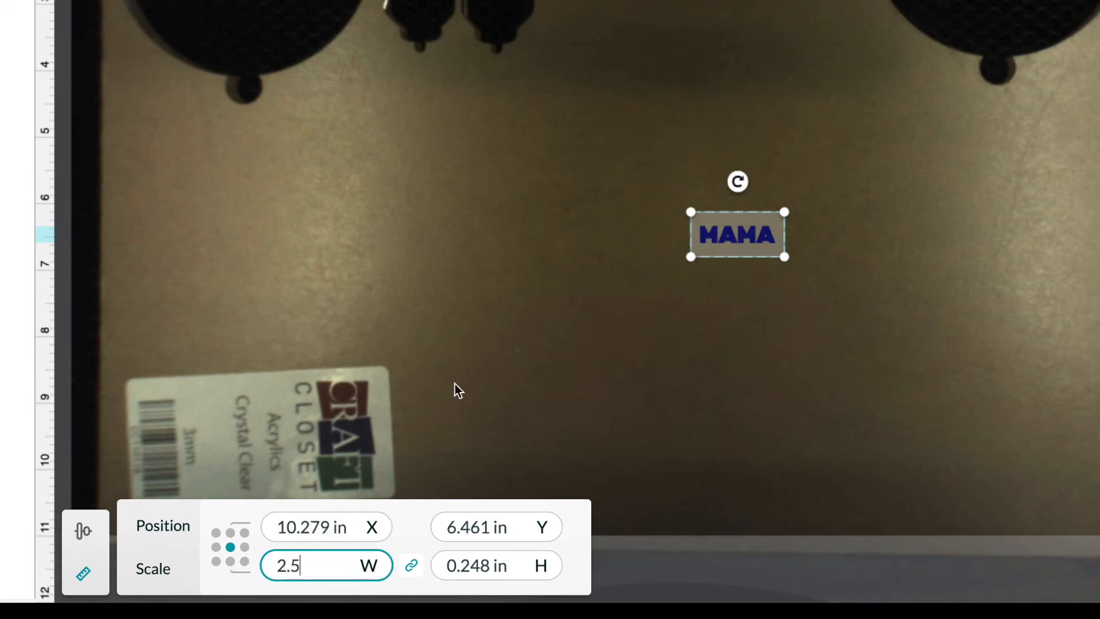
type("5")
key("Return")
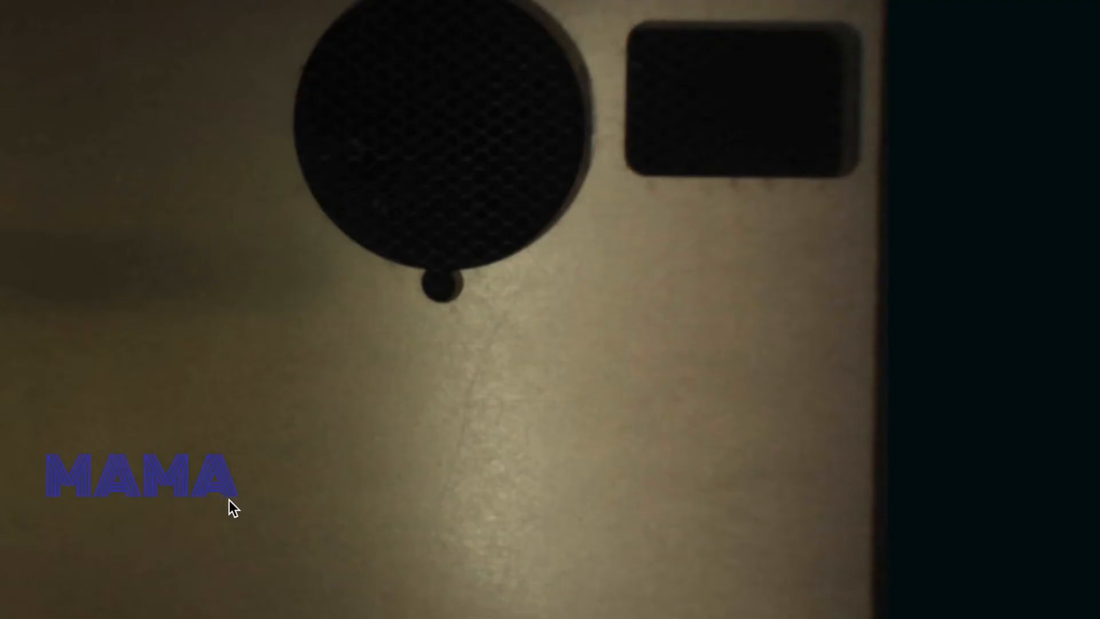
Step: Create a new outline around the MAMA text and set its offset to 0.2 in
left_click(810, 256)
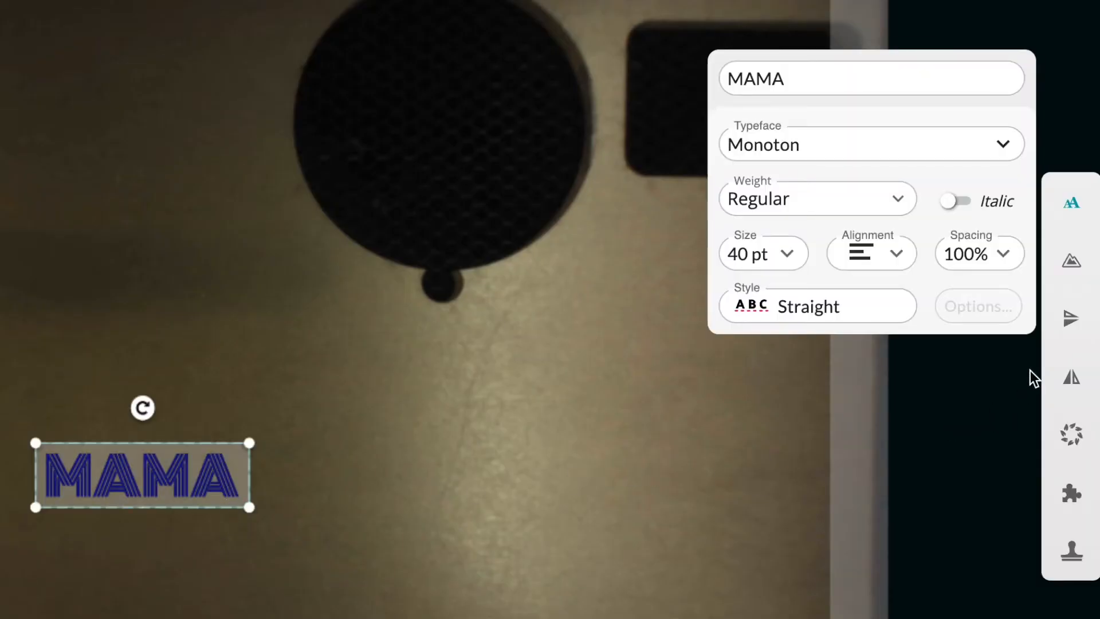
left_click(1084, 274)
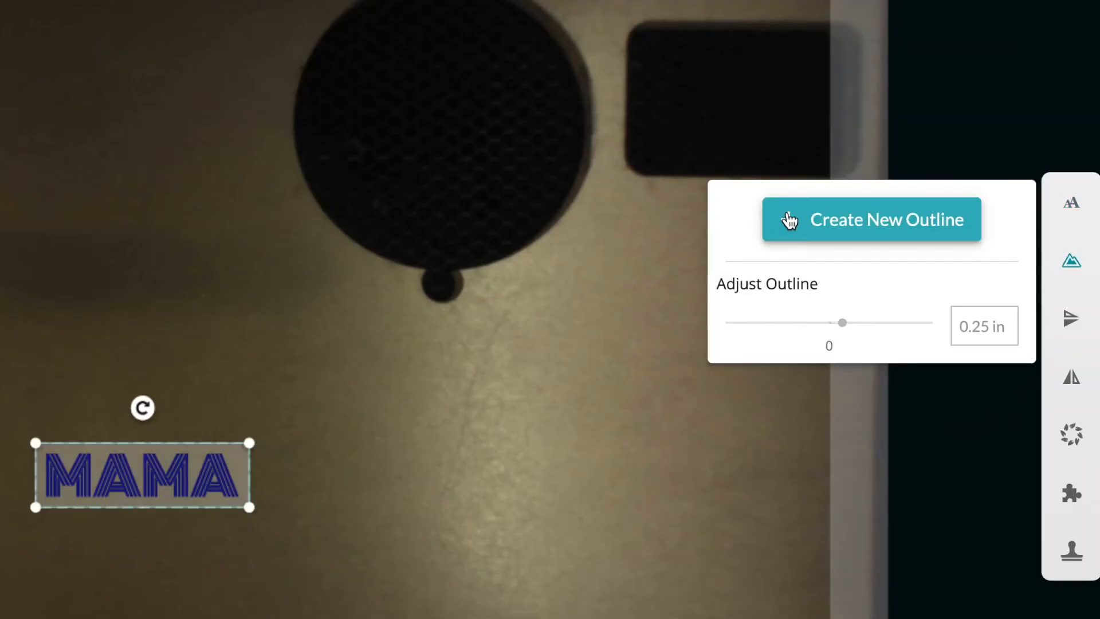
left_click(786, 219)
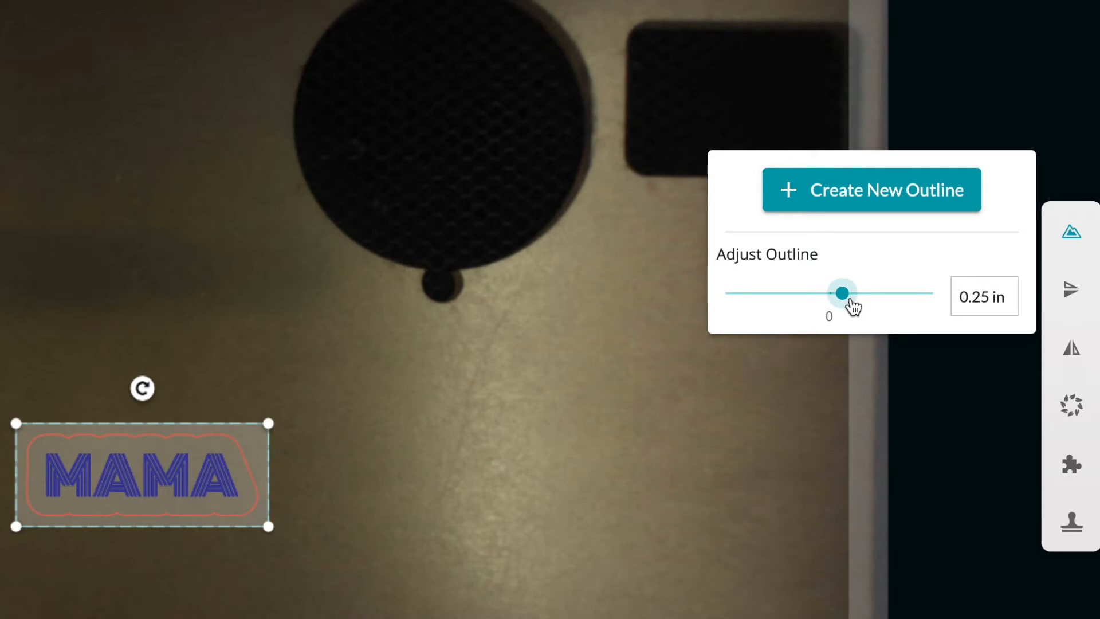
left_click(986, 297)
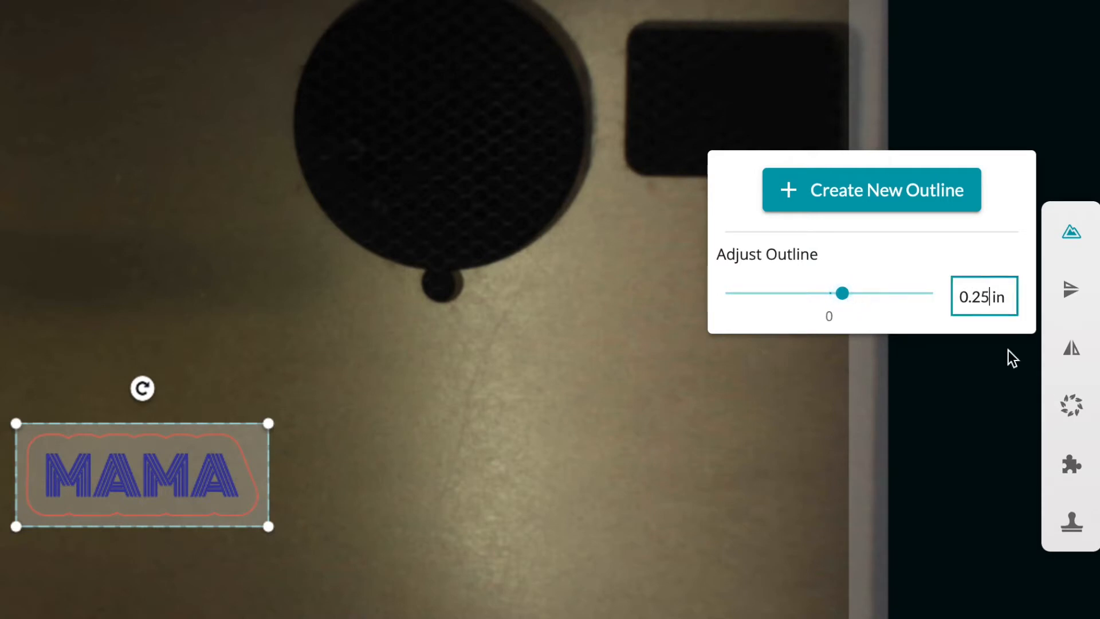
key("BackSpace")
key("Return")
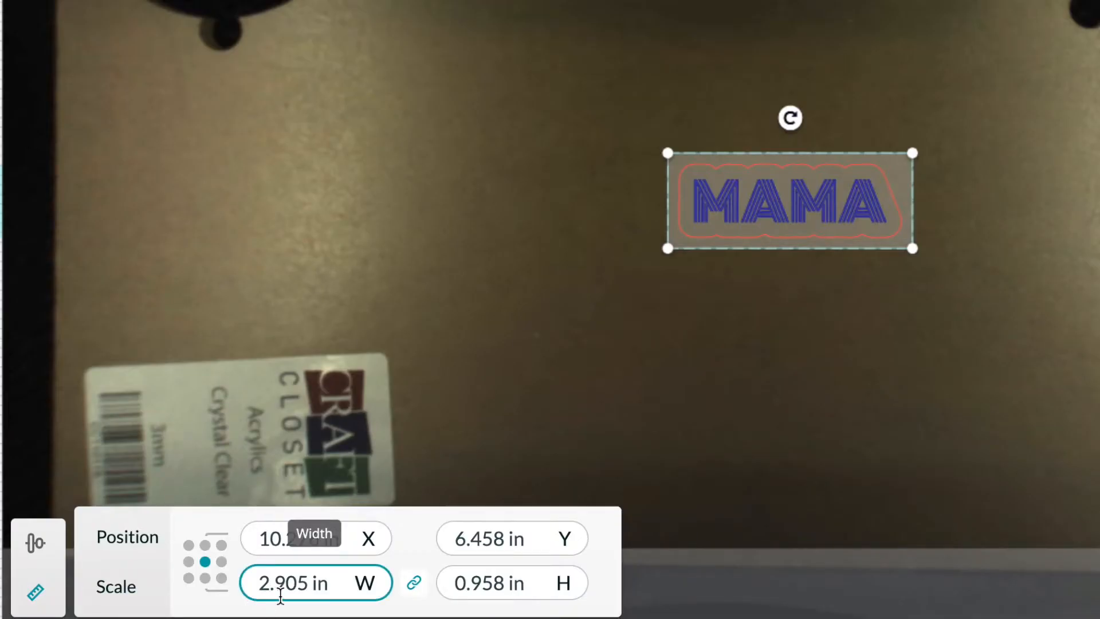
Step: Group the MAMA text with its surrounding outline
left_click(717, 400)
left_click_drag(653, 137, 937, 249)
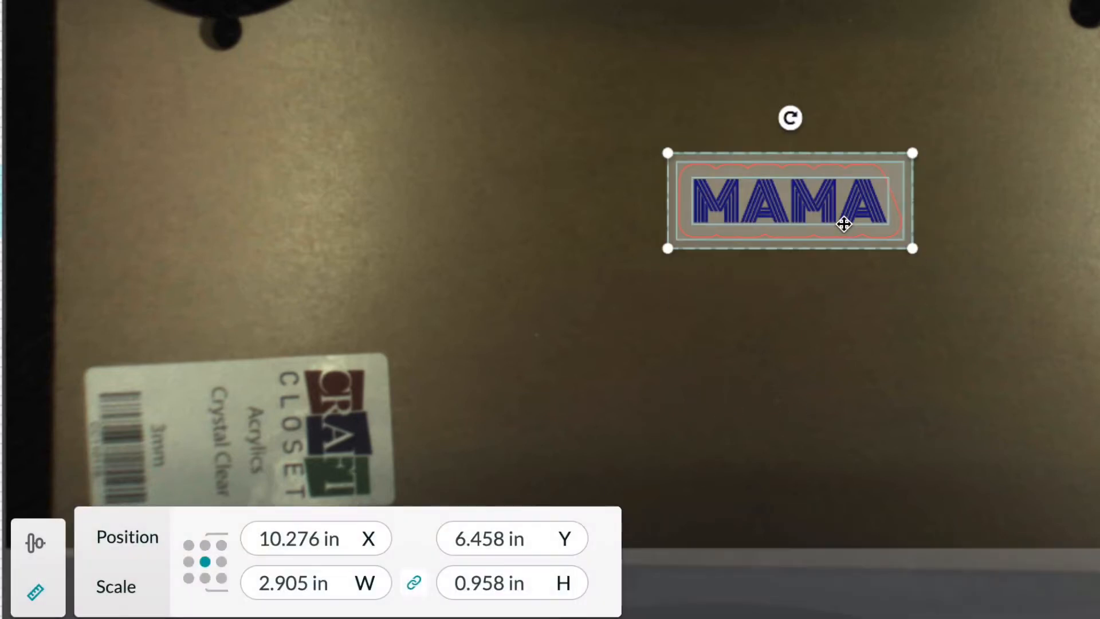
right_click(837, 218)
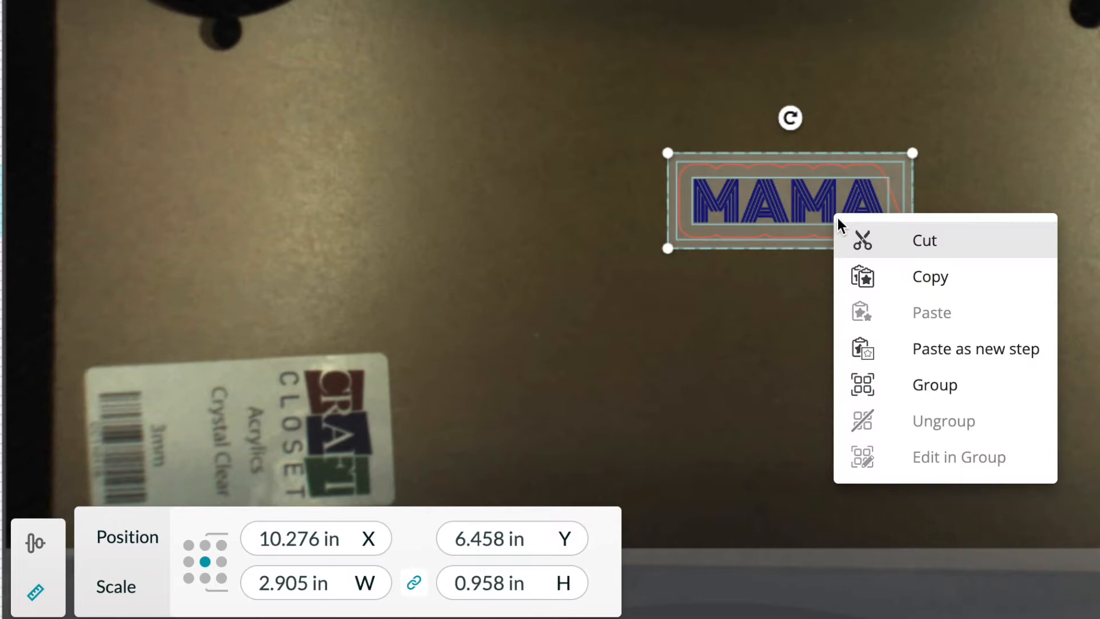
left_click(920, 398)
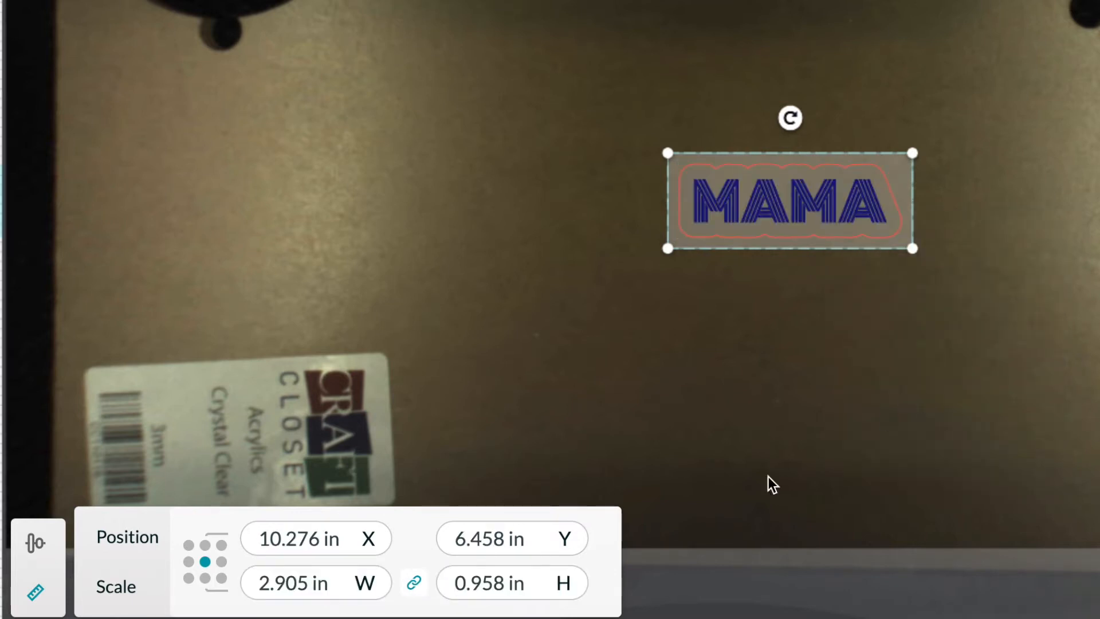
Step: Scale the grouped MAMA text and outline to a width of 3 in
left_click(346, 581)
left_click_drag(346, 580, 226, 579)
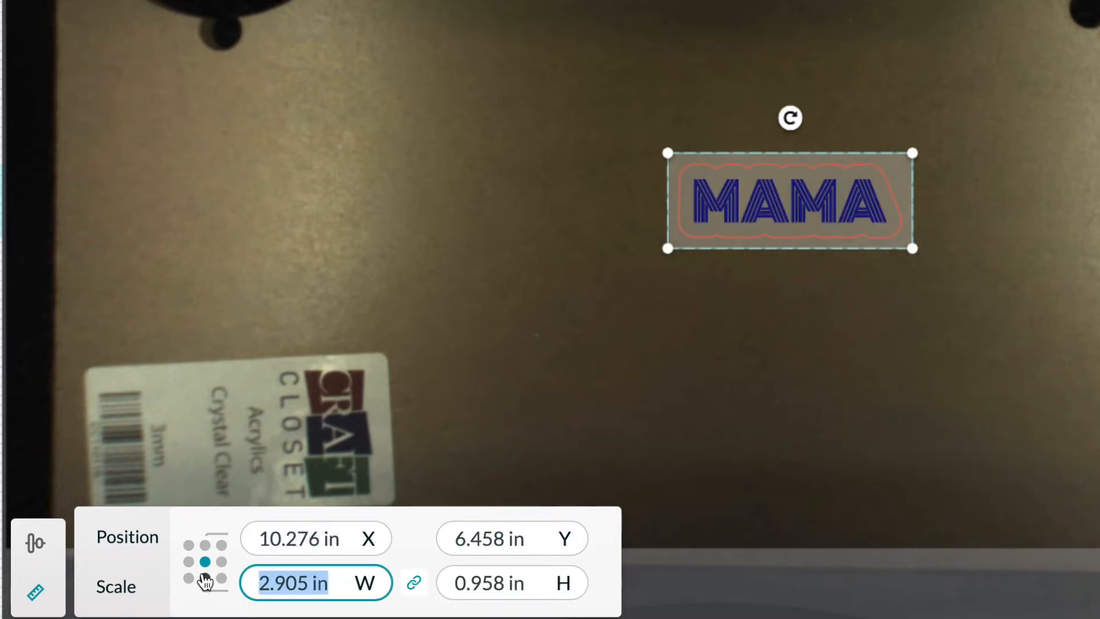
type("3")
key("Return")
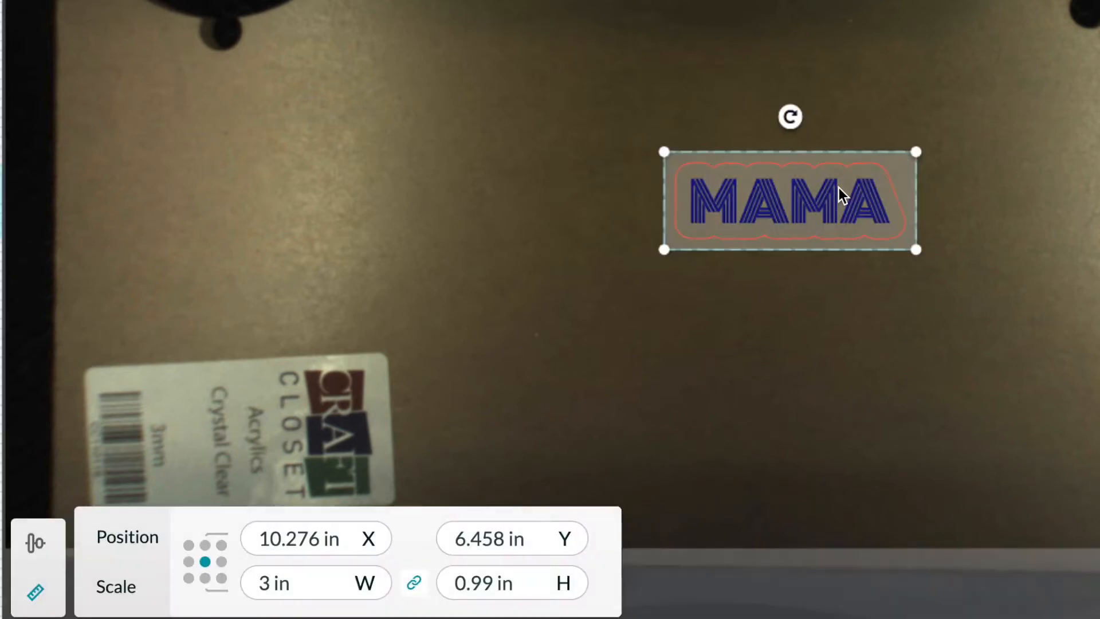
key("Escape")
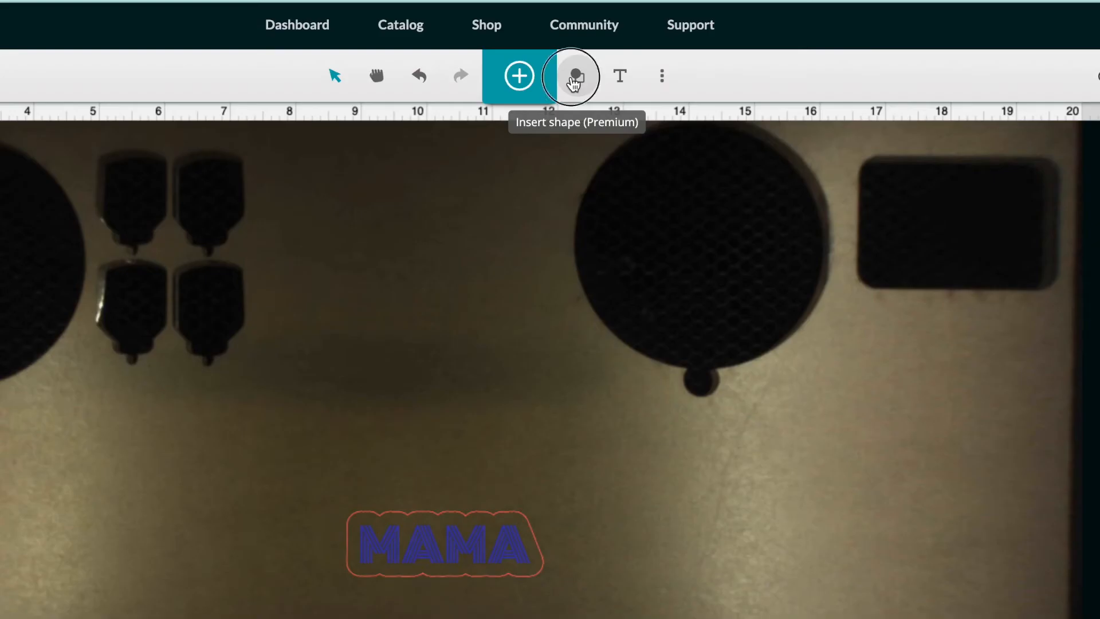
Step: Insert a circle, size it to 0.25 in wide, and place it just left of the MAMA outline
left_click(576, 77)
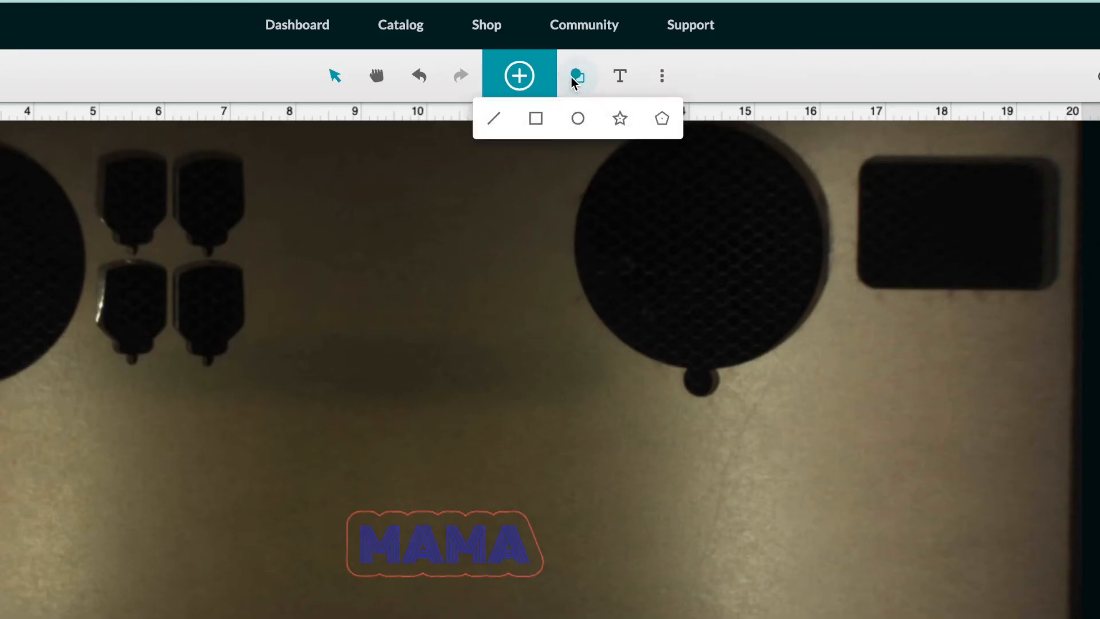
left_click(577, 119)
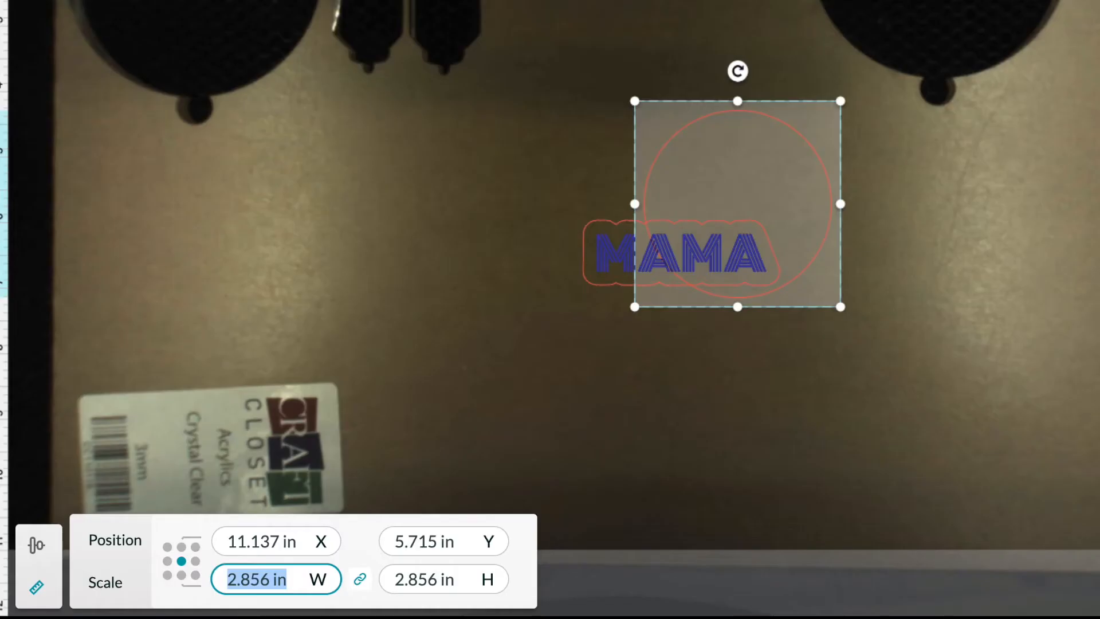
type(".25")
key("Return")
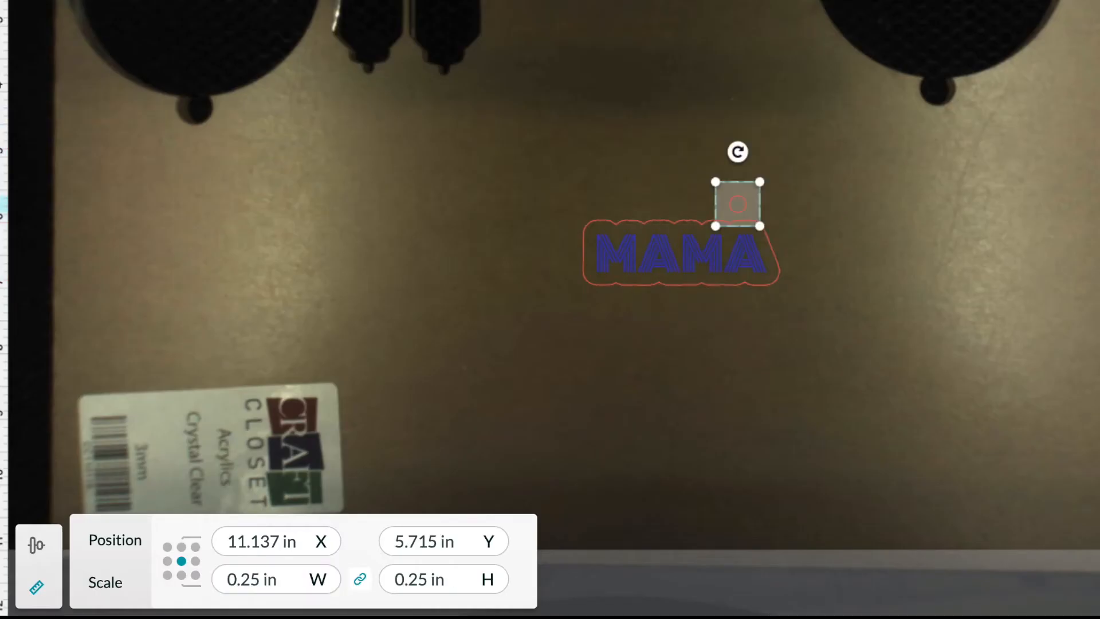
left_click_drag(742, 206, 569, 255)
left_click(573, 327)
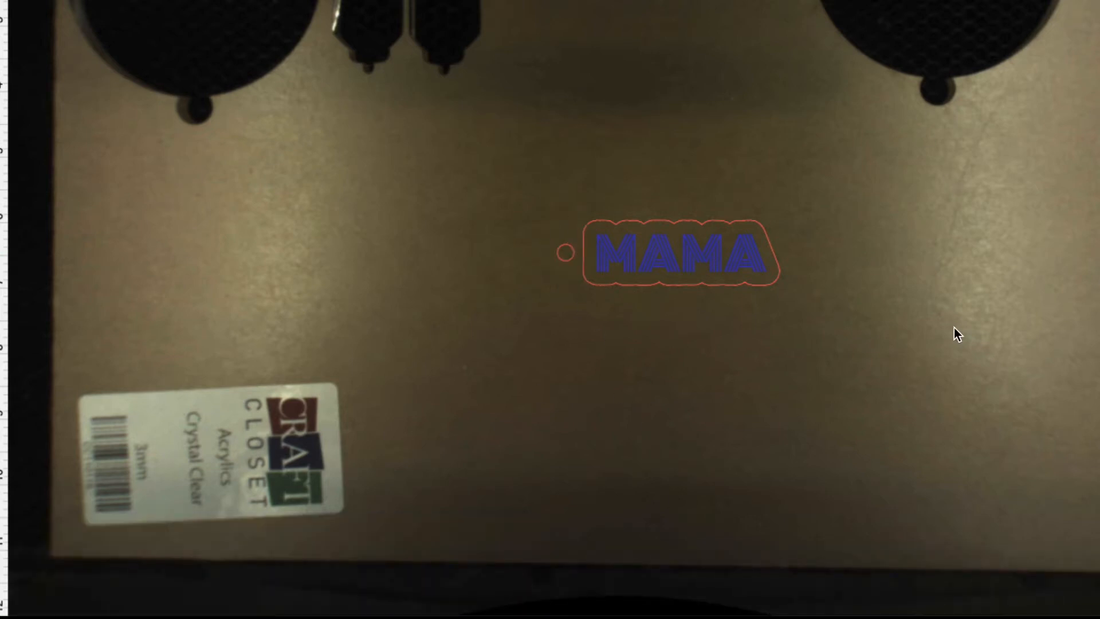
Step: Add a second circle 0.5 in wide and place it around the small circle, touching the MAMA outline's left edge
key("ctrl+v")
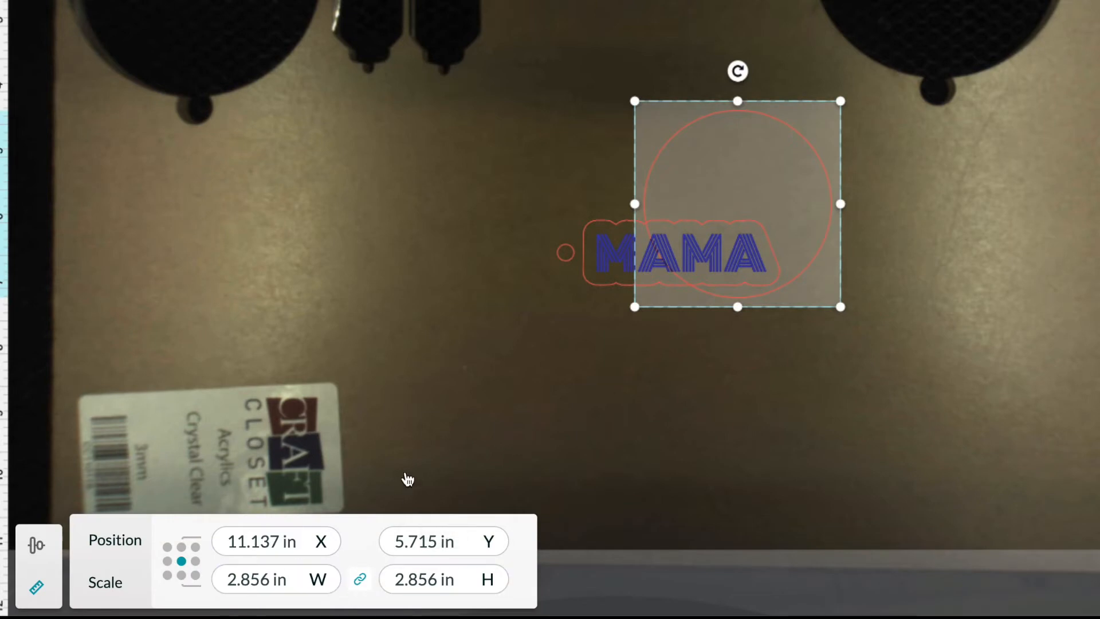
left_click_drag(294, 580, 105, 562)
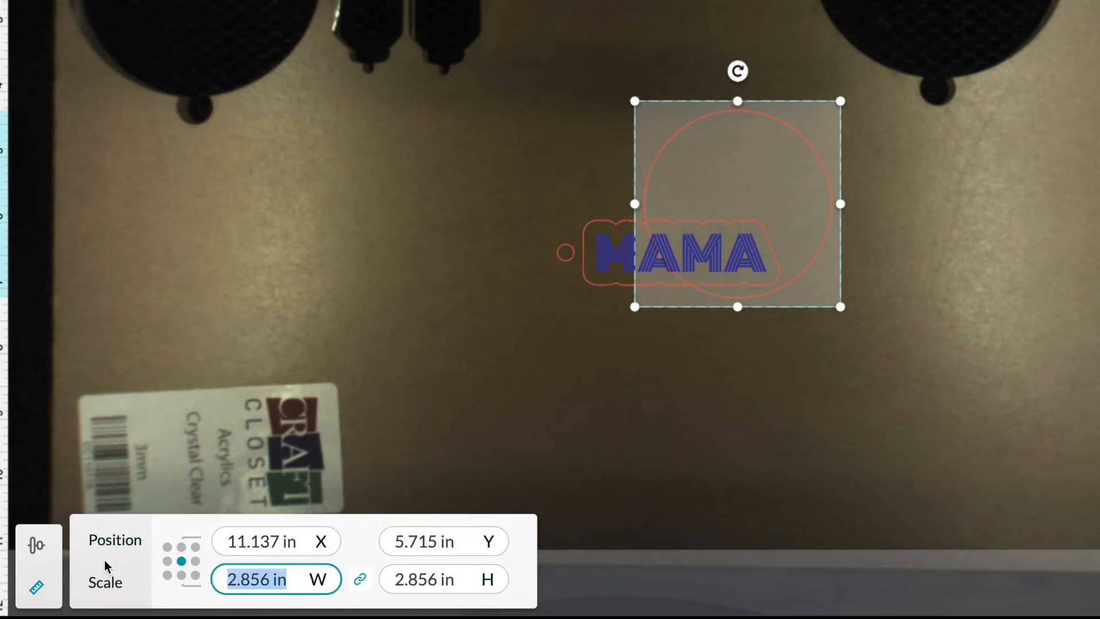
type(".5")
key("Return")
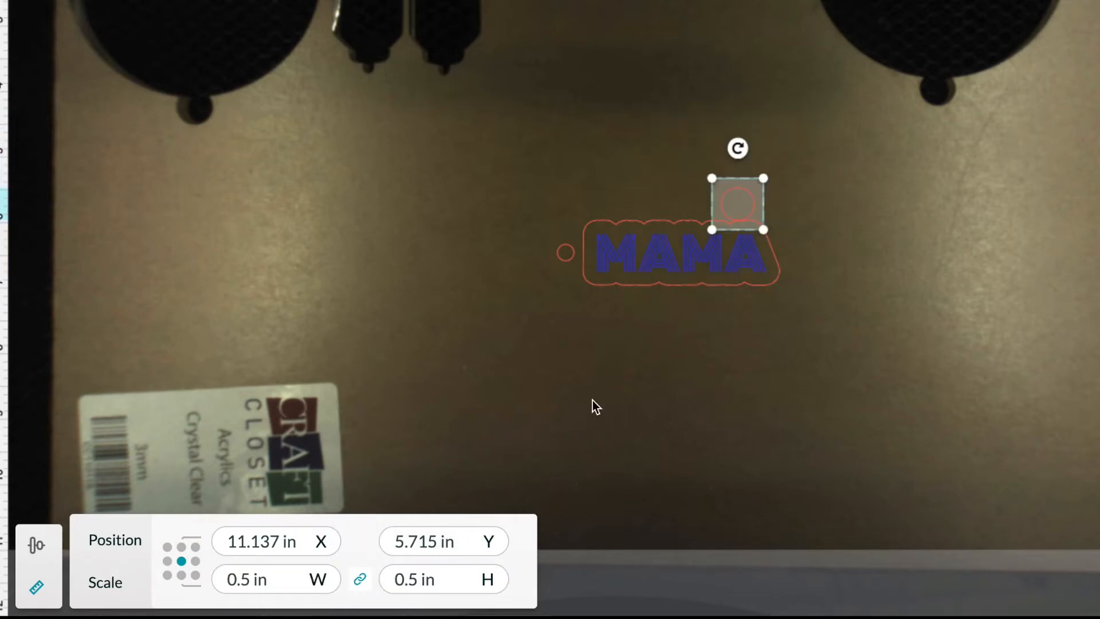
left_click_drag(729, 201, 573, 248)
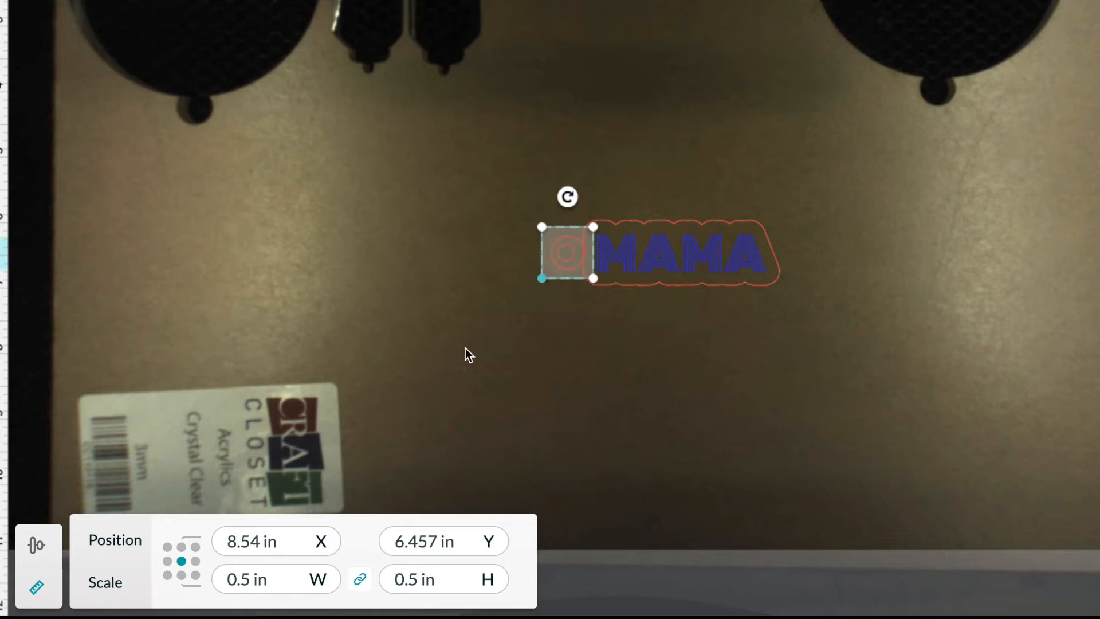
Step: Select both circles beside the MAMA outline and align them by their middles and centers
left_click(630, 290)
left_click(565, 255)
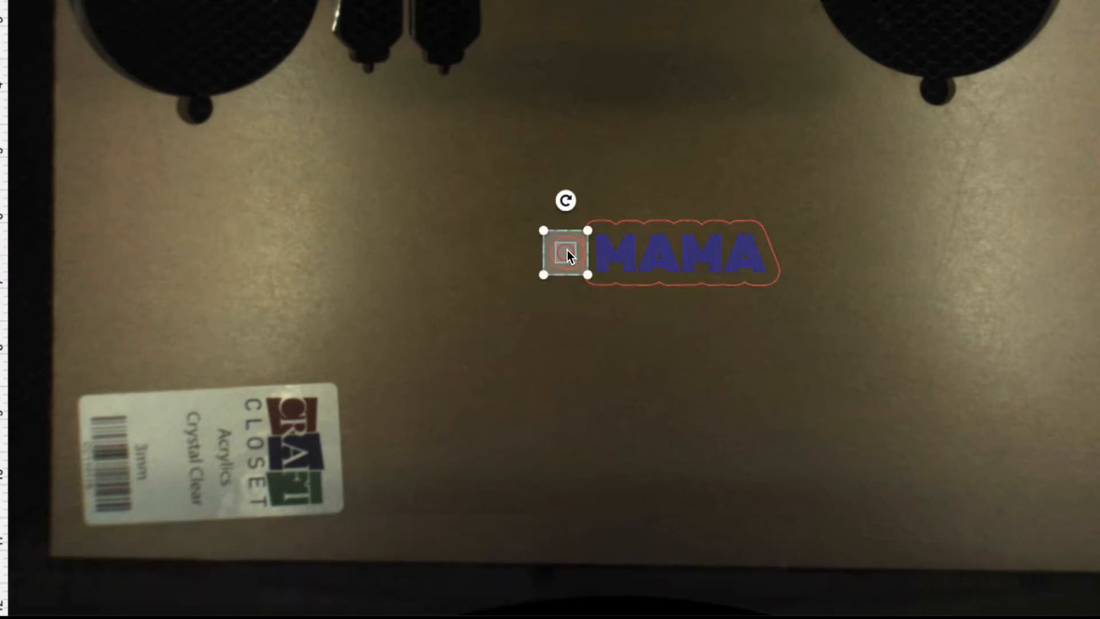
left_click(534, 342)
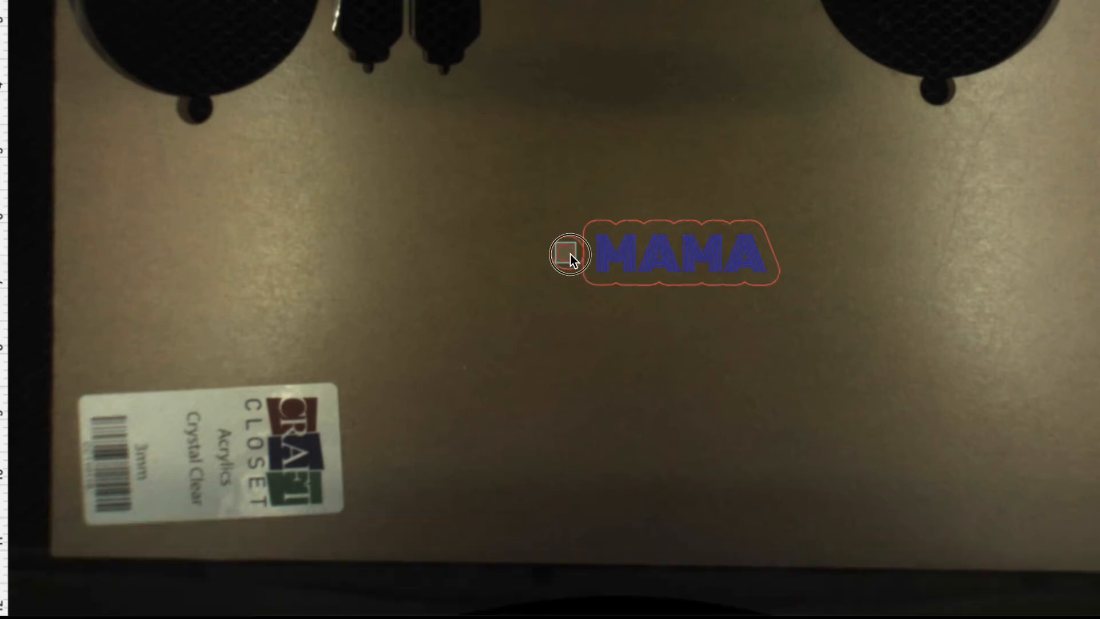
left_click(569, 253)
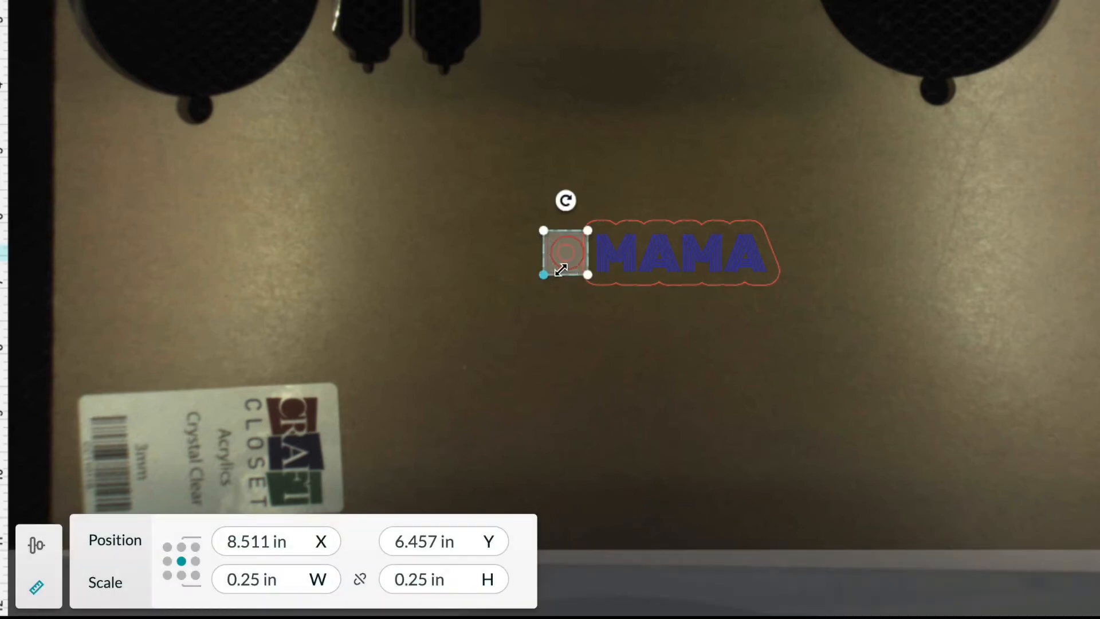
left_click_drag(560, 269, 567, 265)
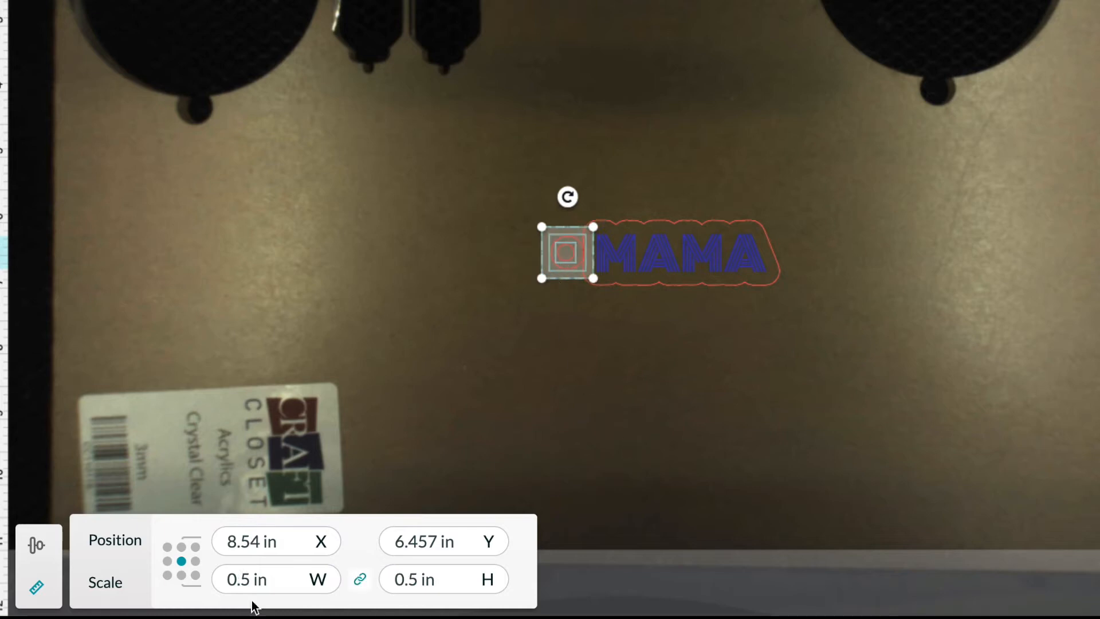
left_click(45, 554)
left_click(173, 487)
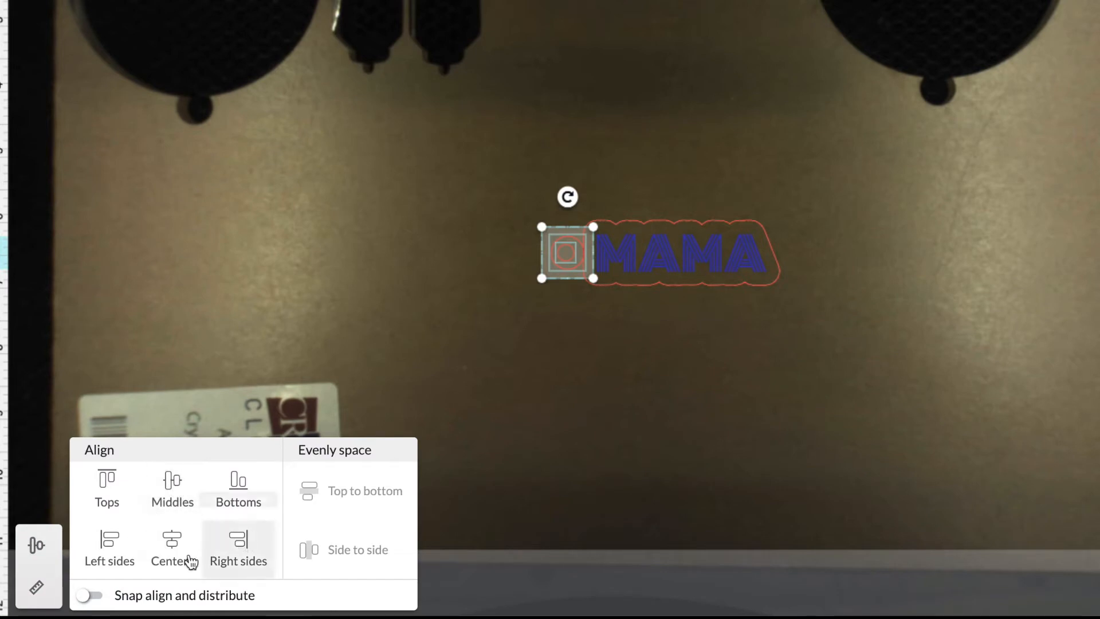
left_click(171, 555)
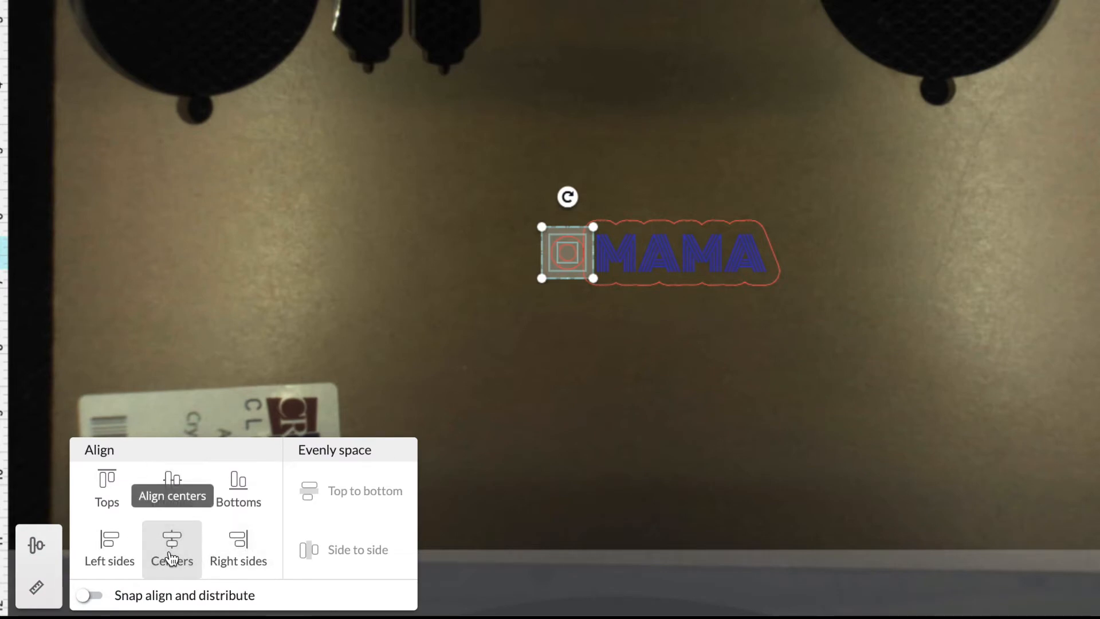
left_click(607, 524)
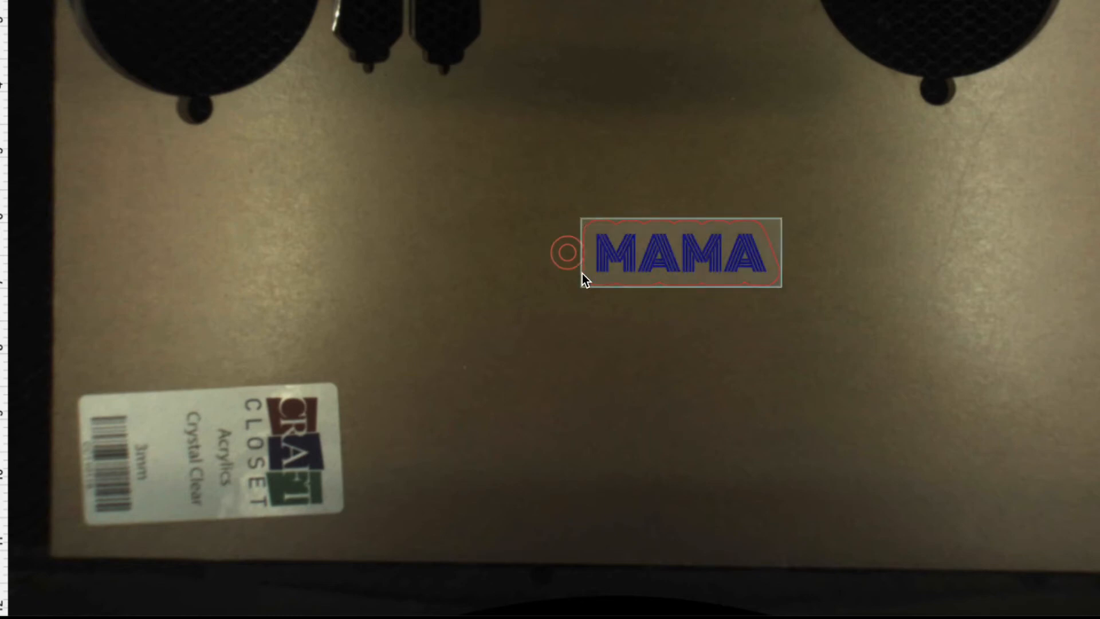
Step: Select the MAMA text, its outline and both circles, and group them
left_click_drag(521, 196, 893, 303)
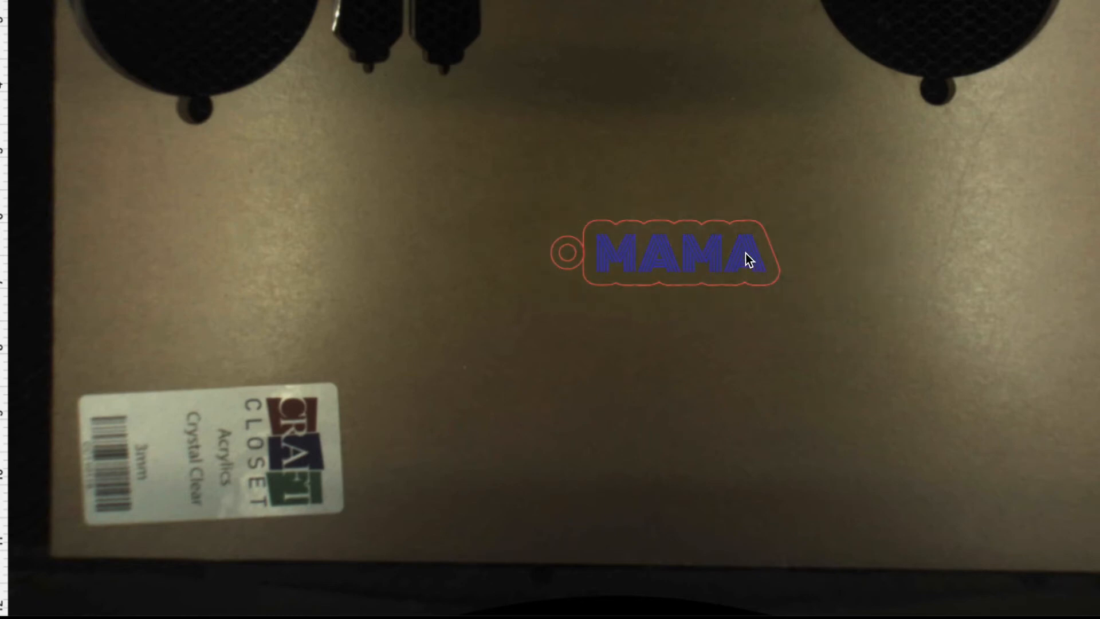
right_click(747, 256)
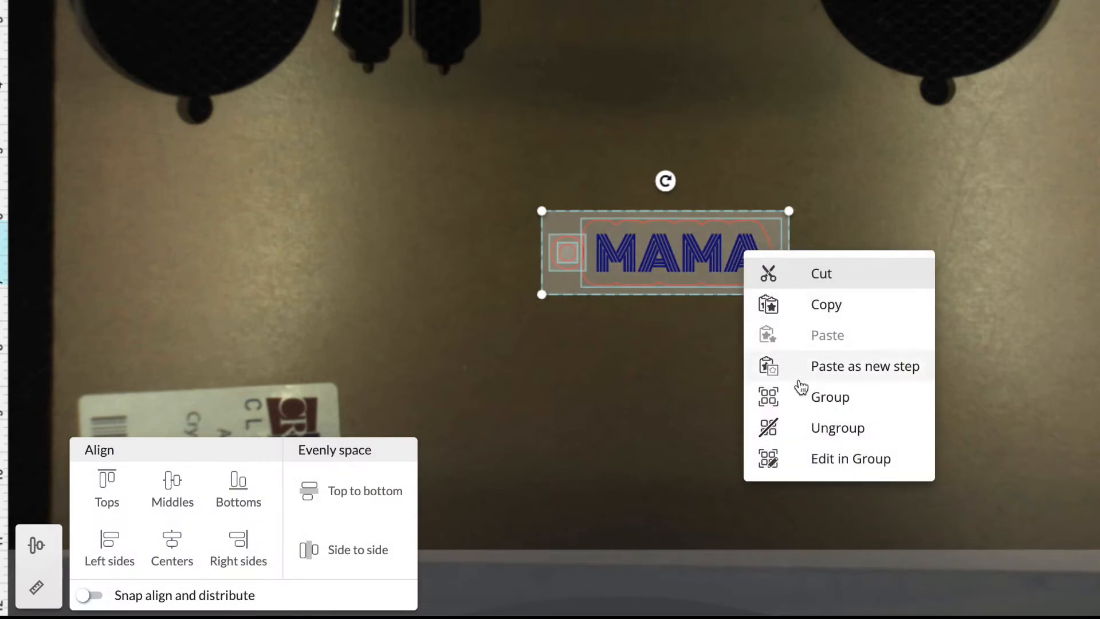
left_click(813, 396)
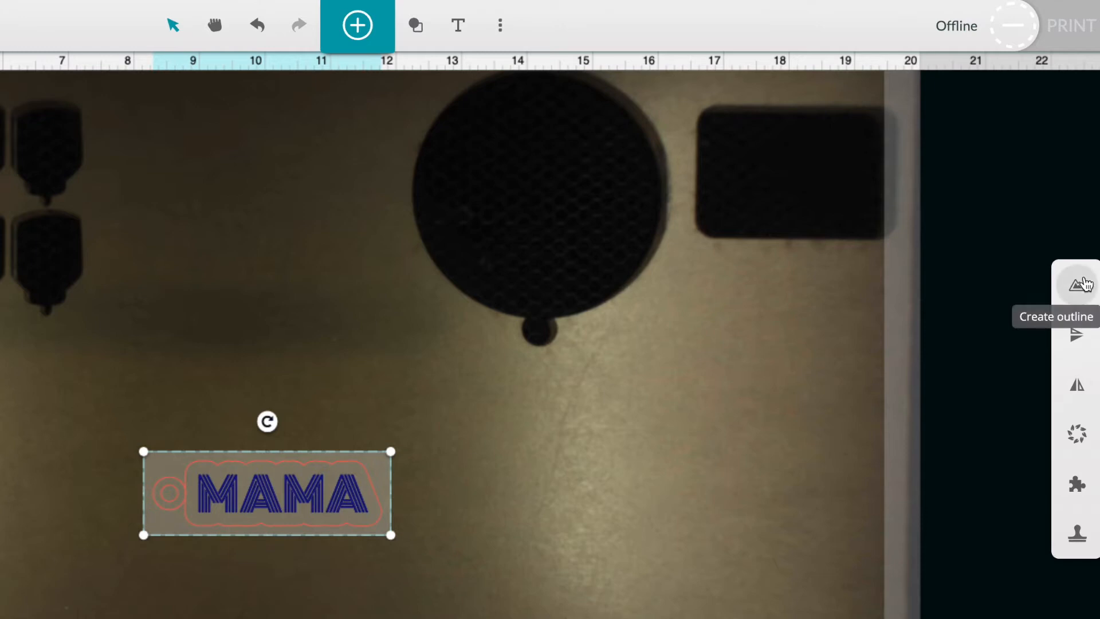
Step: Create a new outline around the grouped MAMA design and set its offset to 0 in
left_click(1080, 285)
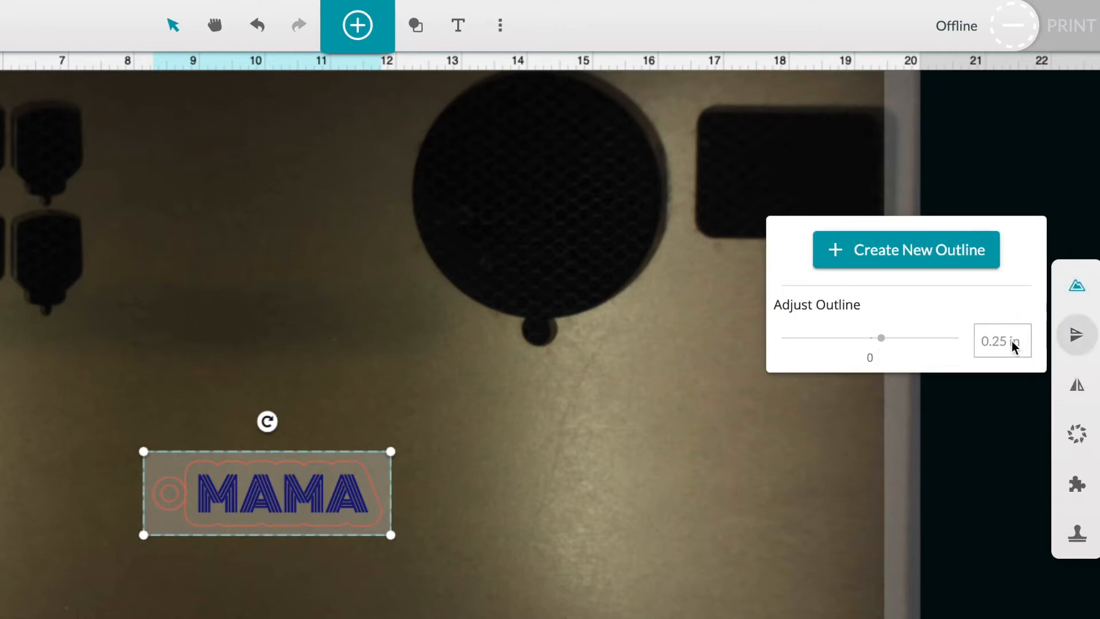
left_click(881, 269)
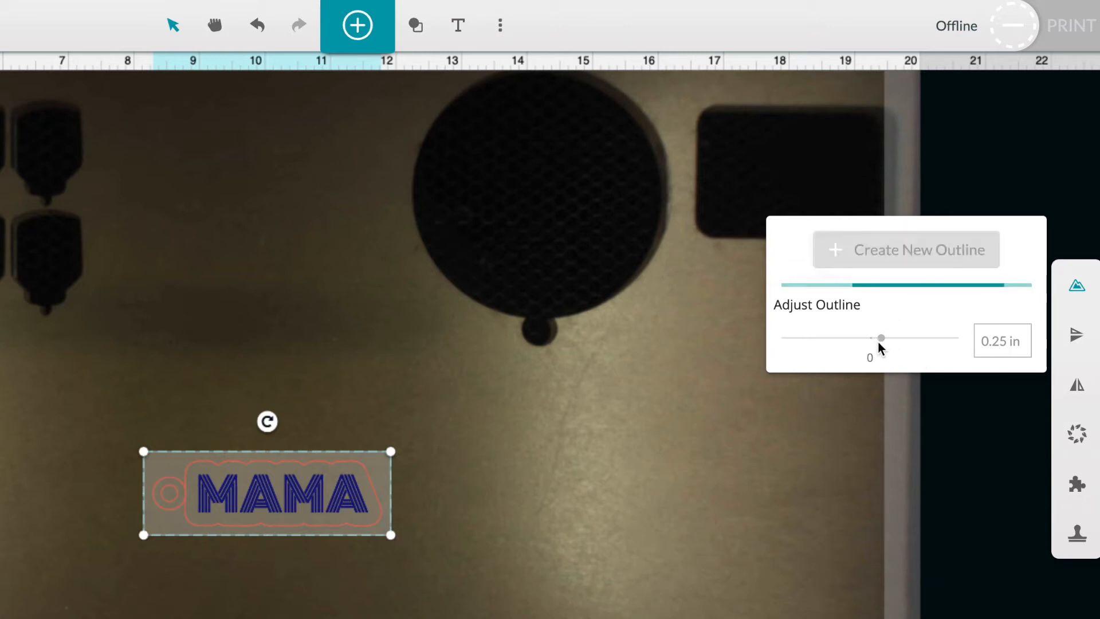
double_click(1004, 339)
type("0")
key("Return")
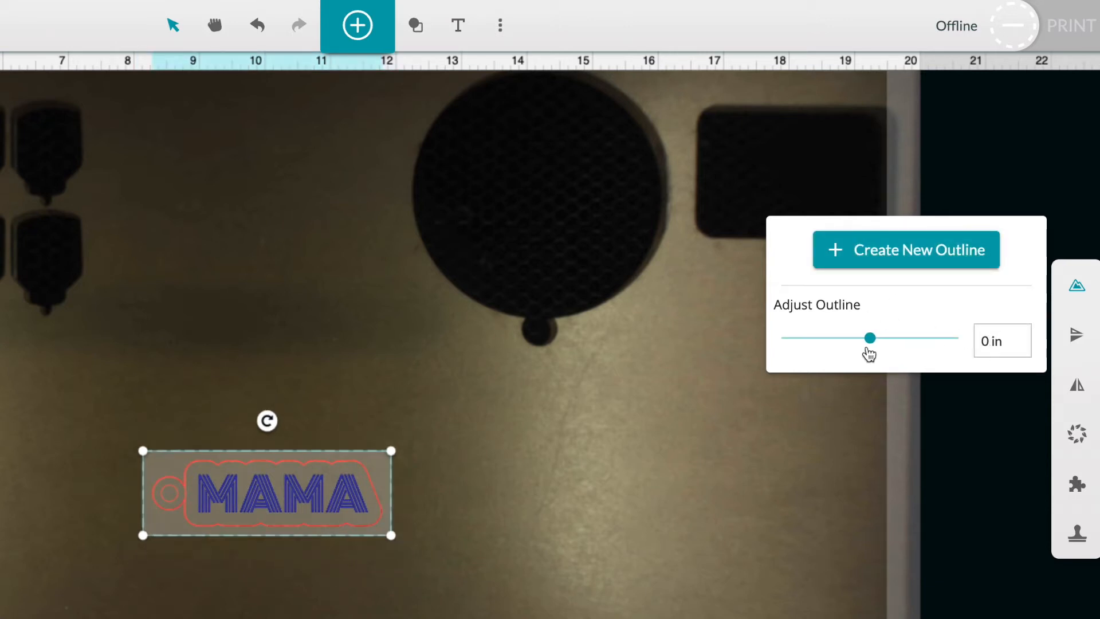
Step: Move the new combined outline off the original design into the empty area just above it
left_click(180, 565)
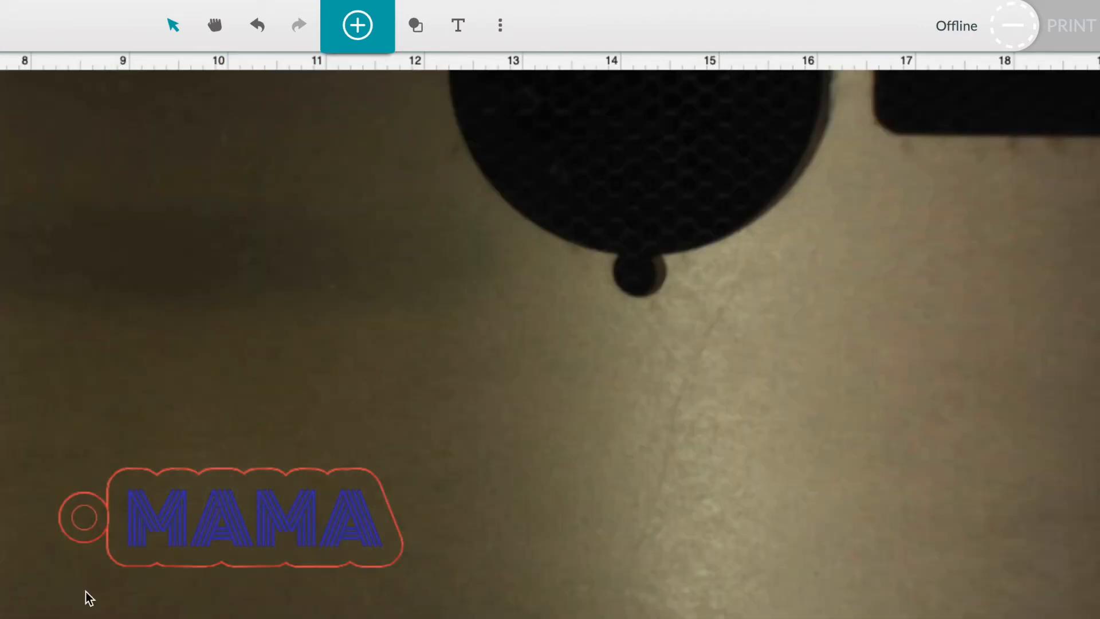
left_click(98, 516)
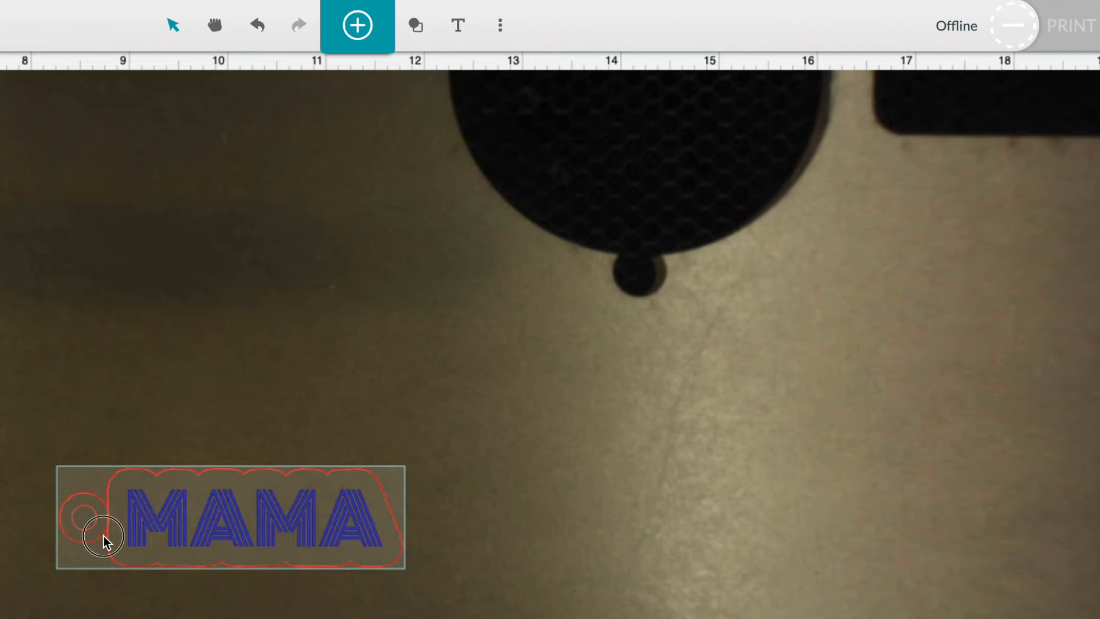
left_click_drag(103, 531, 88, 398)
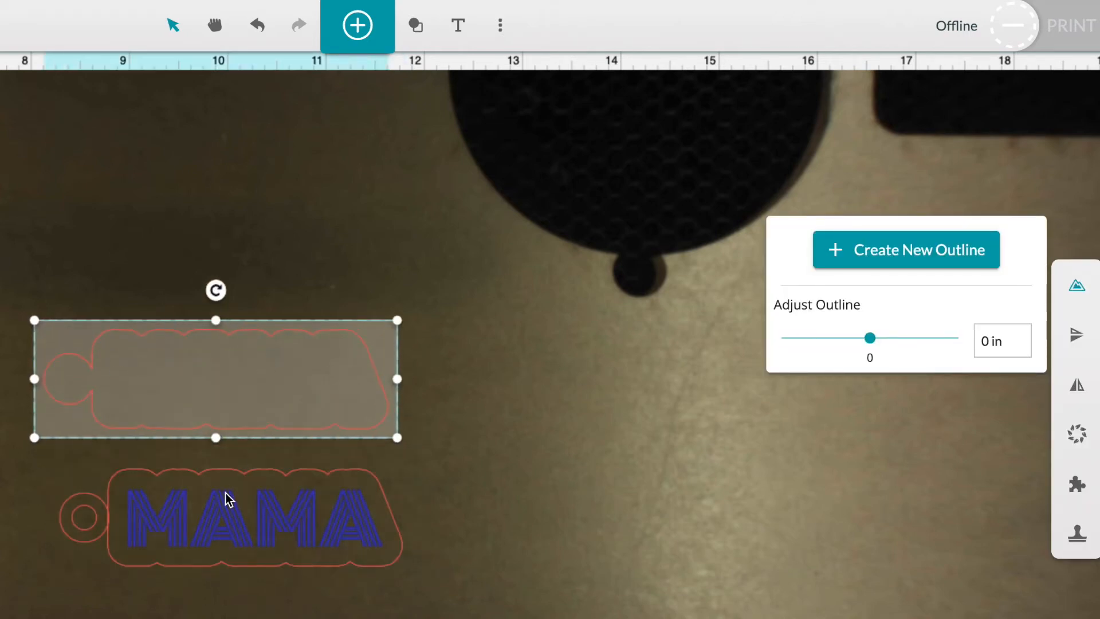
Step: Ungroup the original MAMA design with its outline and two circles
left_click(106, 502)
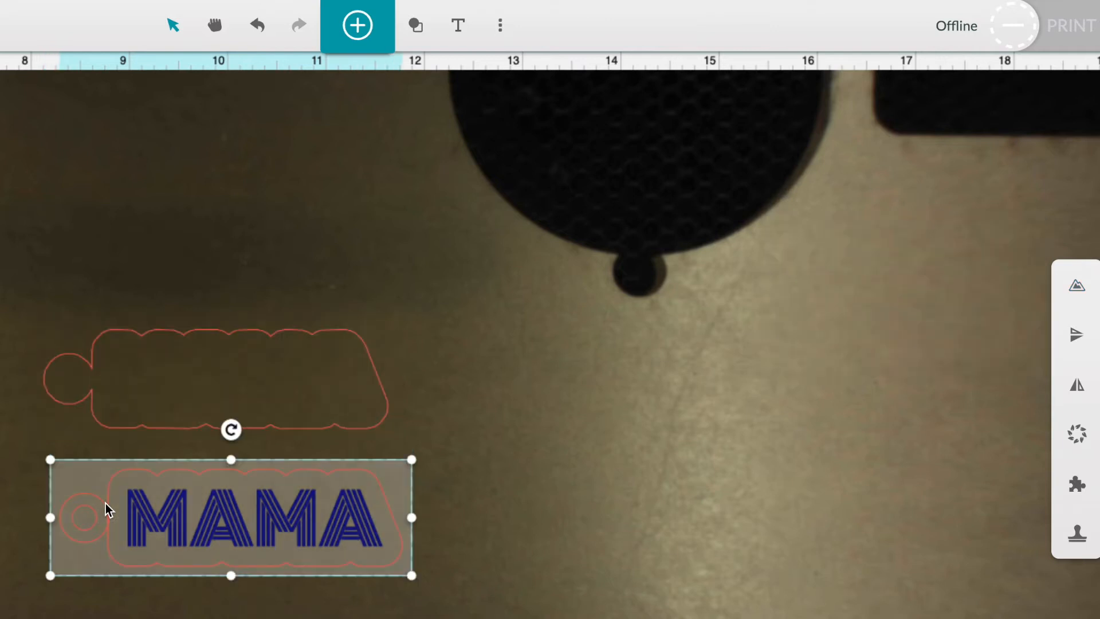
right_click(106, 503)
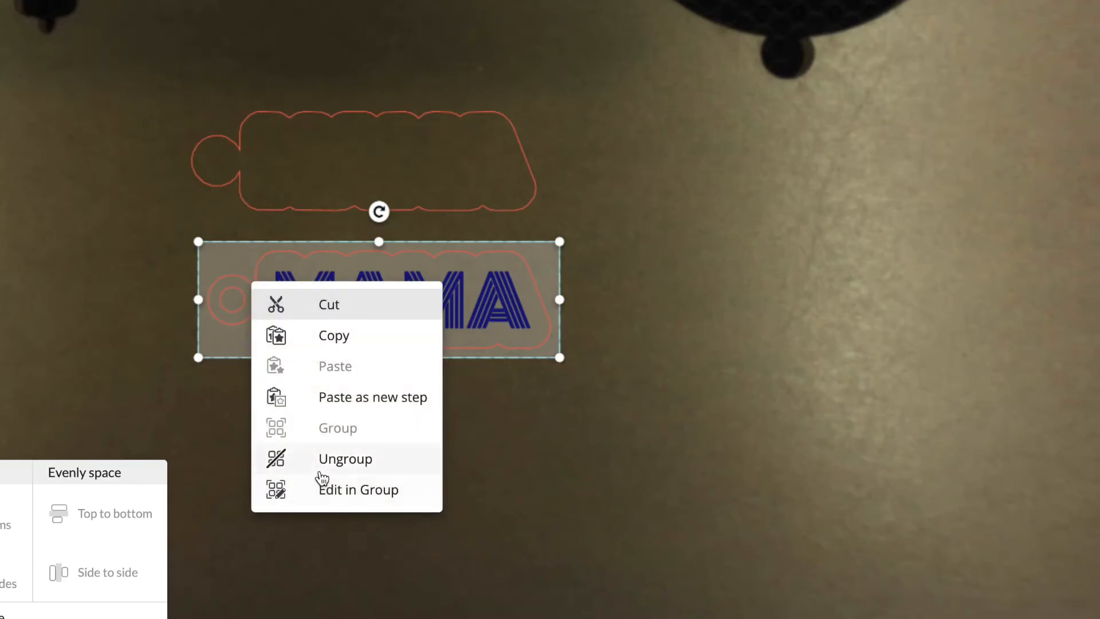
left_click(361, 473)
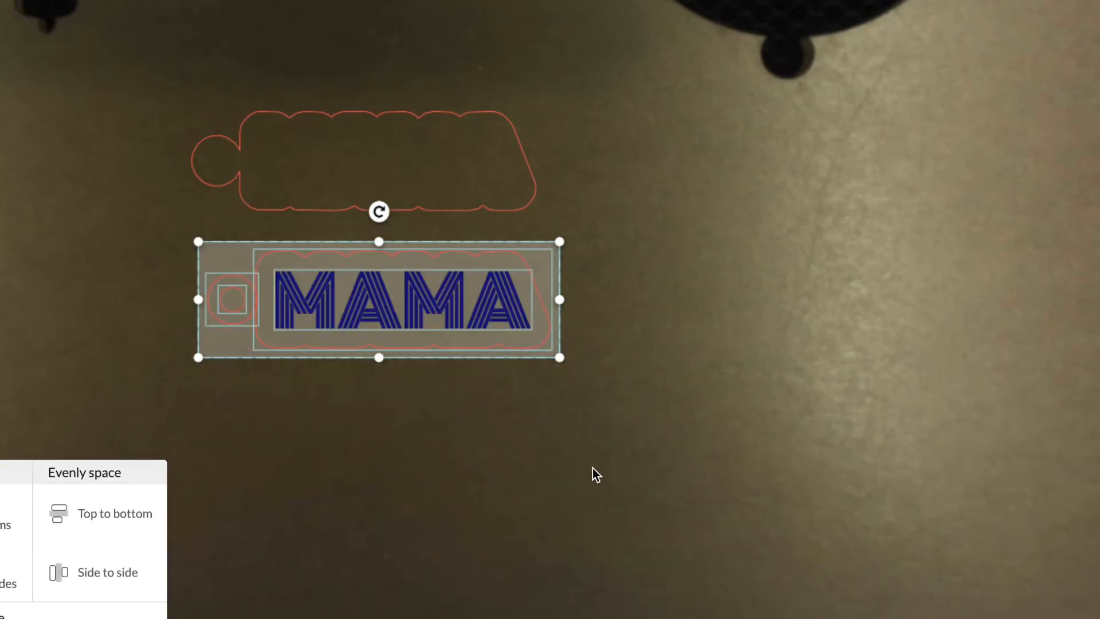
left_click(599, 476)
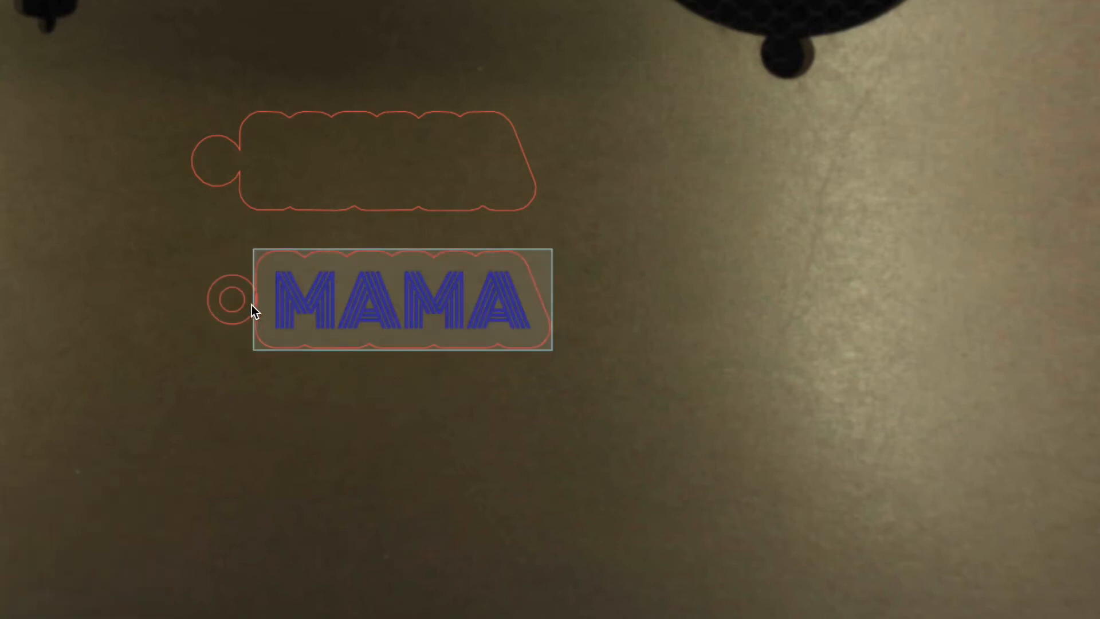
Step: Delete the larger circle and the old outline around the MAMA text, keeping the small circle
left_click(256, 304)
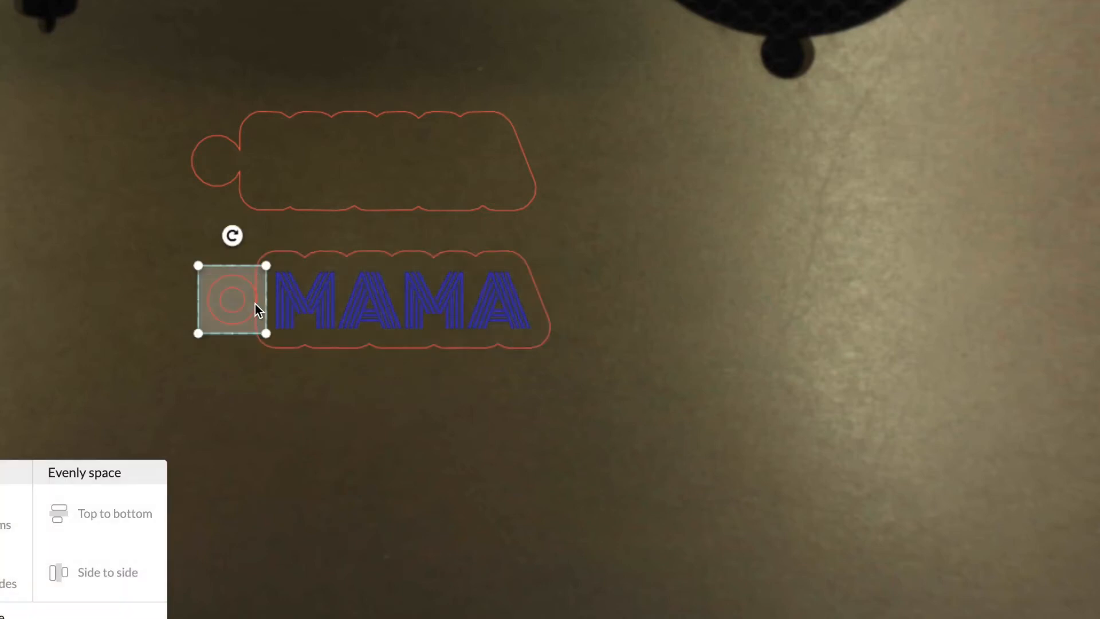
key("Delete")
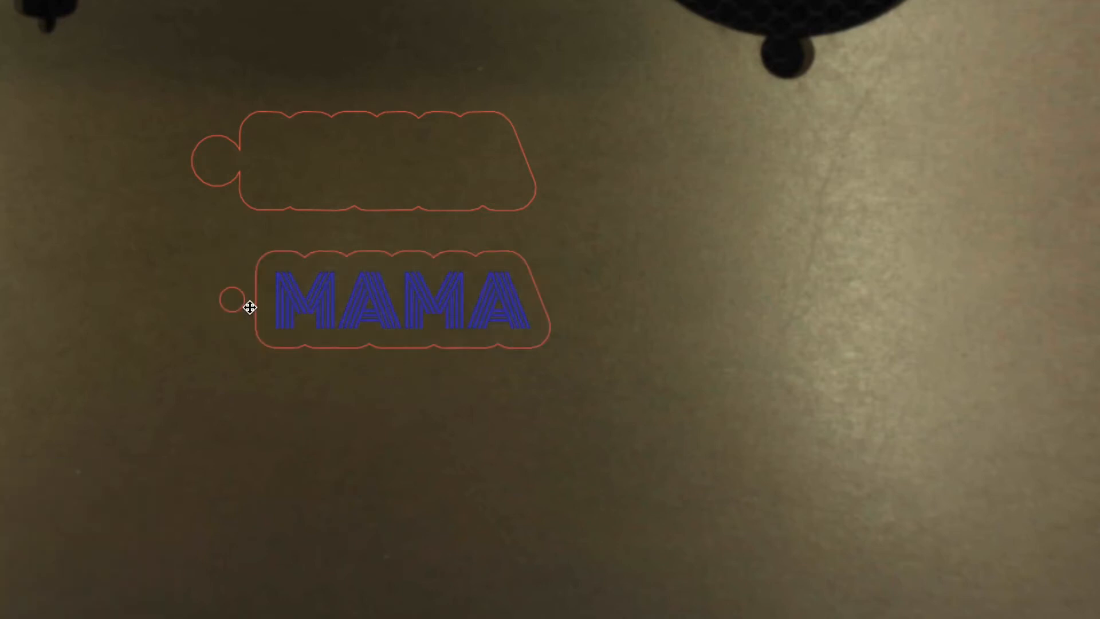
left_click(304, 250)
left_click(425, 229)
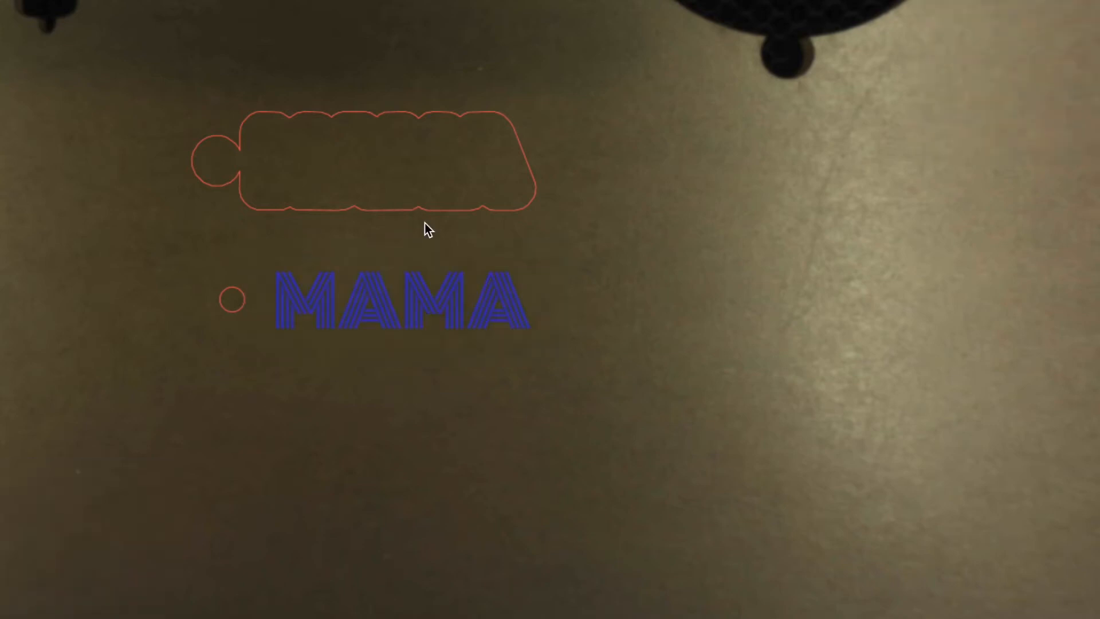
Step: Move the combined outline around the MAMA text and small circle, and align the circle and outline by their middles
left_click_drag(434, 211, 448, 345)
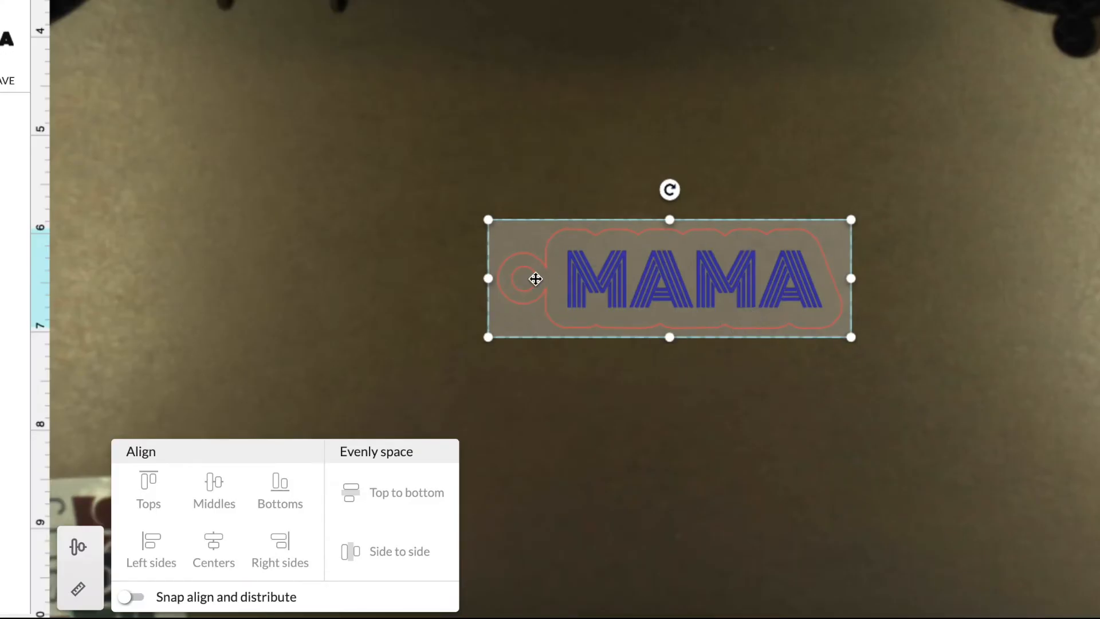
left_click(457, 269)
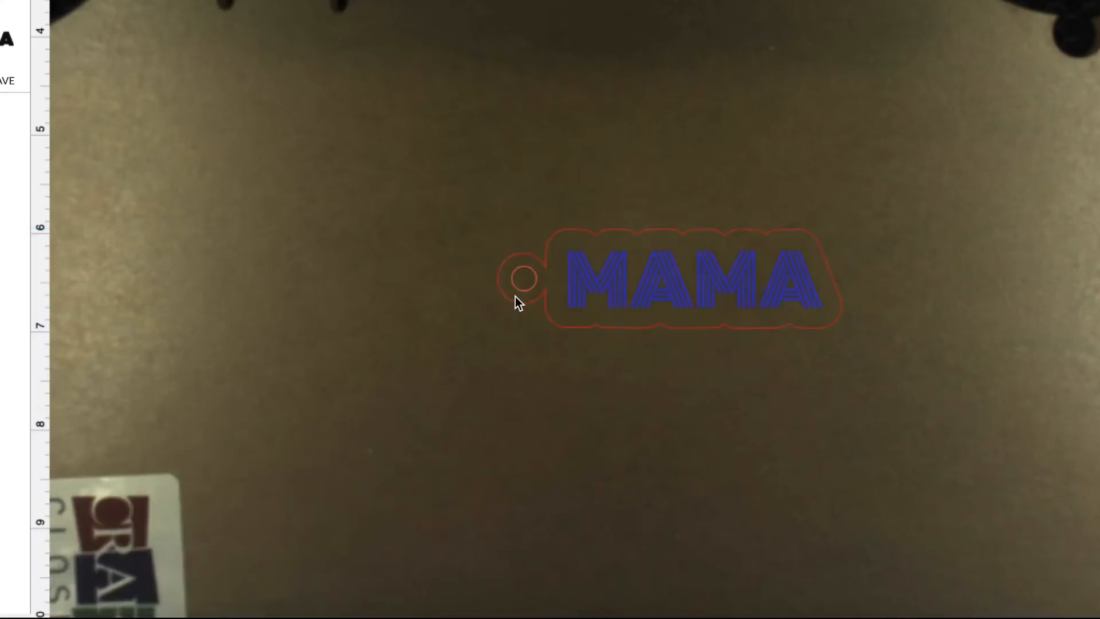
left_click(520, 290)
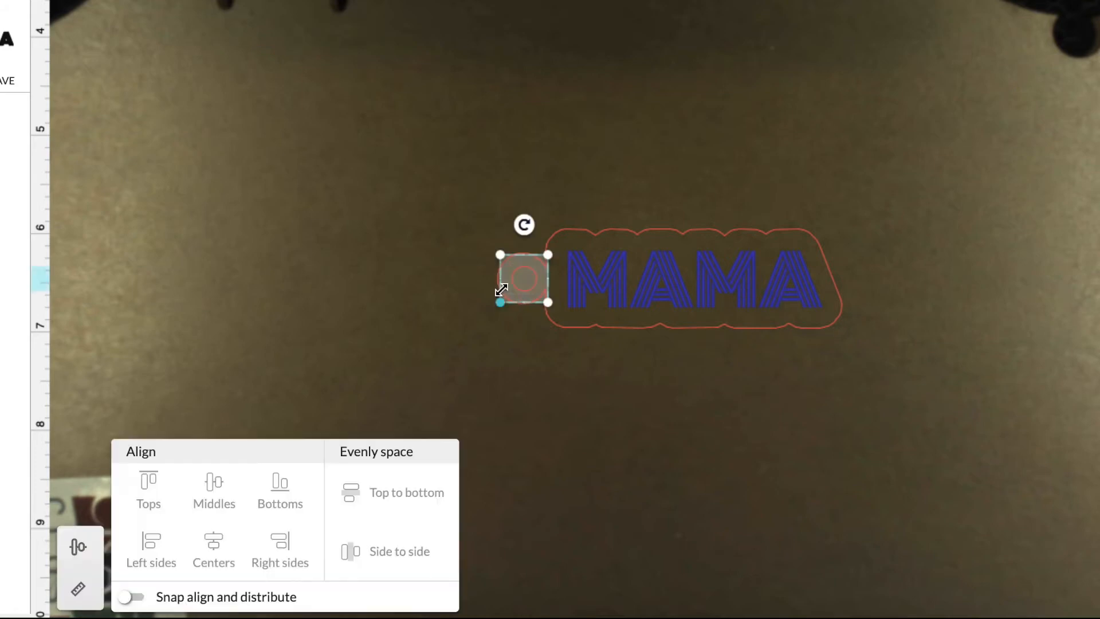
left_click(575, 228, "shift")
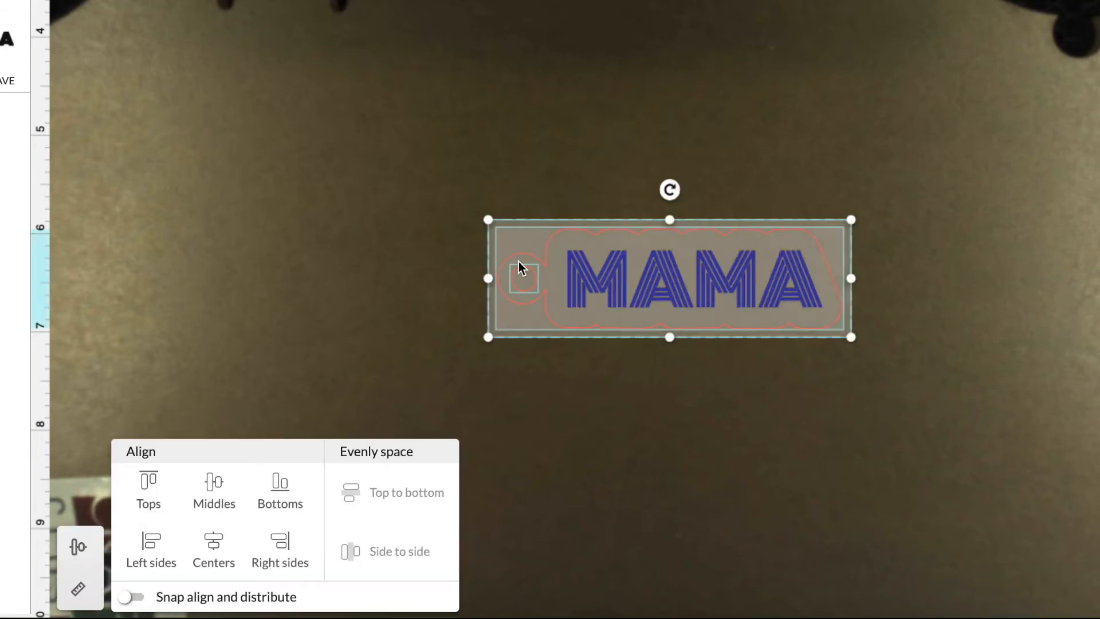
left_click(219, 478)
left_click(765, 445)
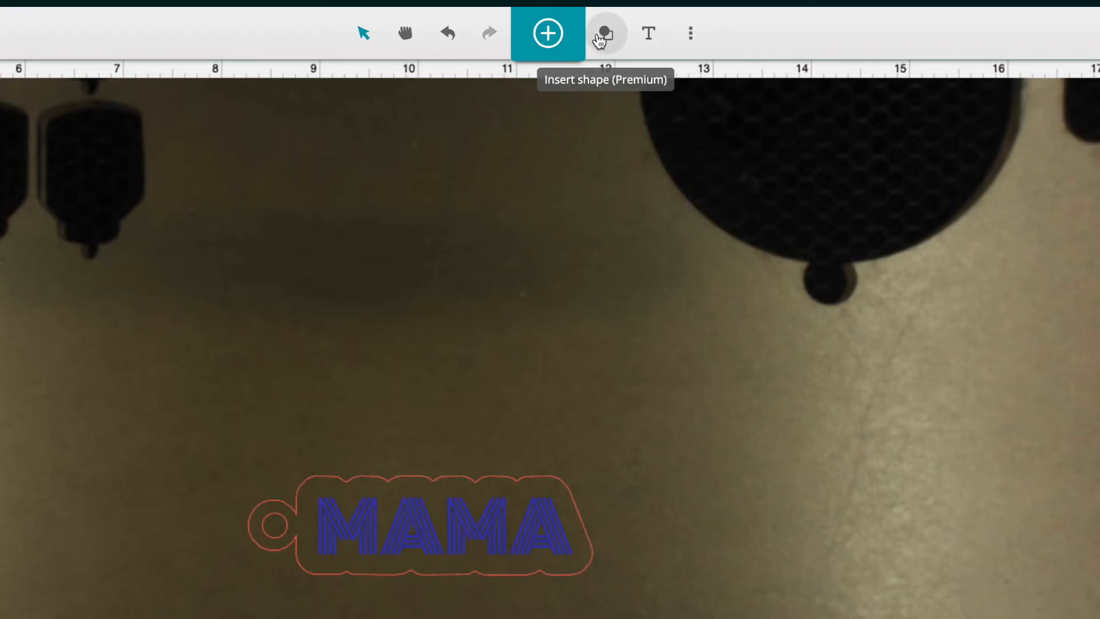
Step: Search the artwork library for heart and insert a hollow heart graphic
left_click(554, 37)
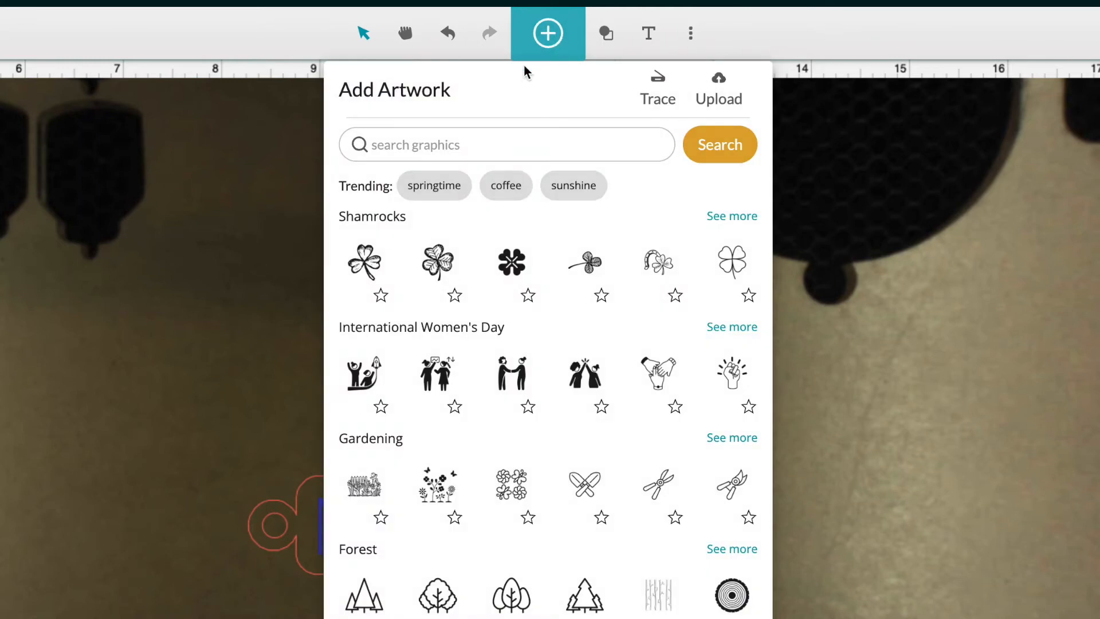
left_click(481, 141)
type("heart")
key("Return")
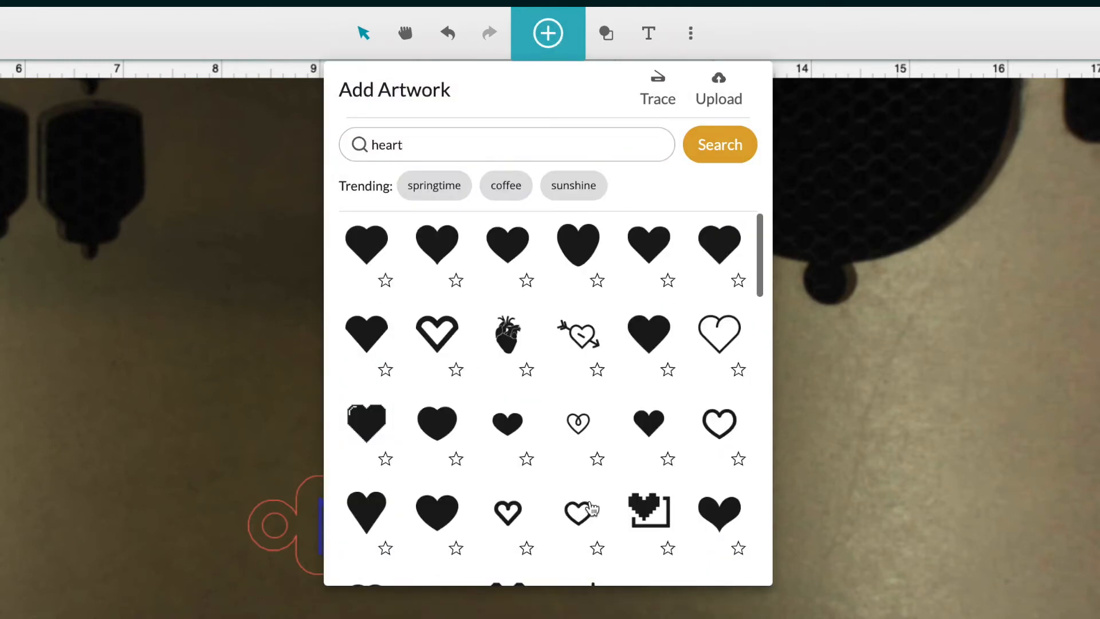
scroll(365, 401, "down", 5)
left_click(366, 401)
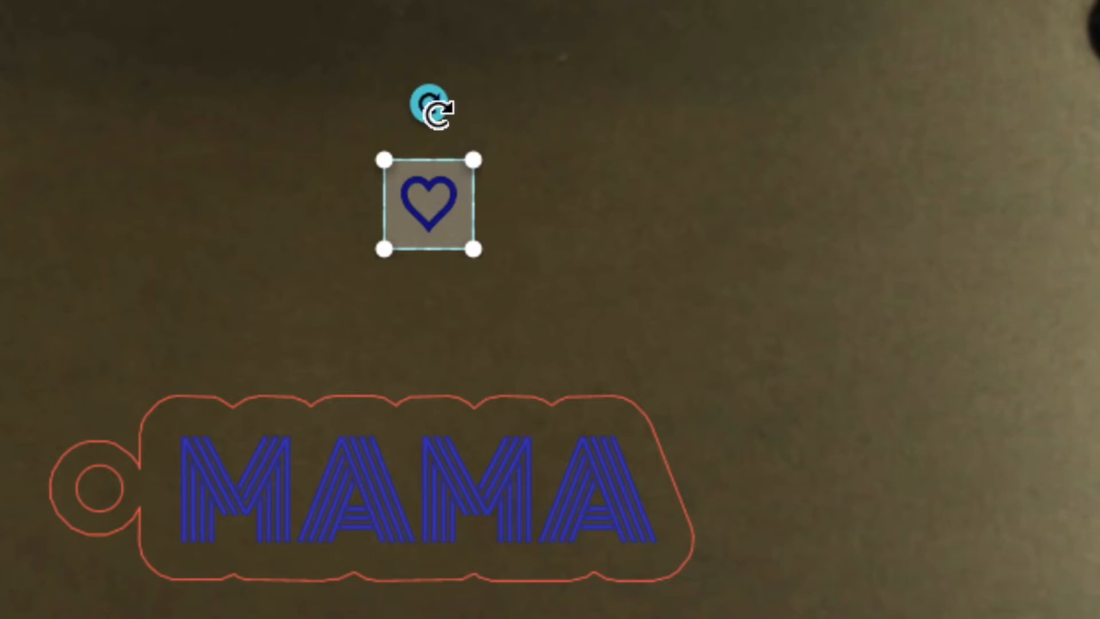
Step: Place the heart at the lower right of the last A, shrink it, and tilt it clockwise
left_click_drag(443, 195, 667, 535)
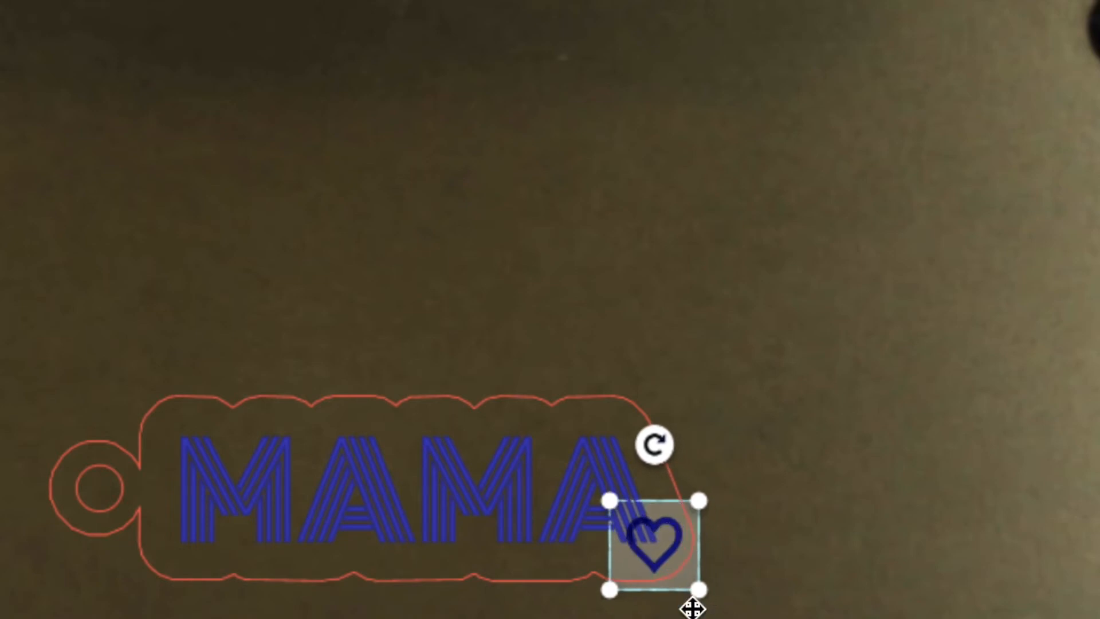
left_click_drag(699, 589, 680, 549)
left_click_drag(662, 444, 696, 432)
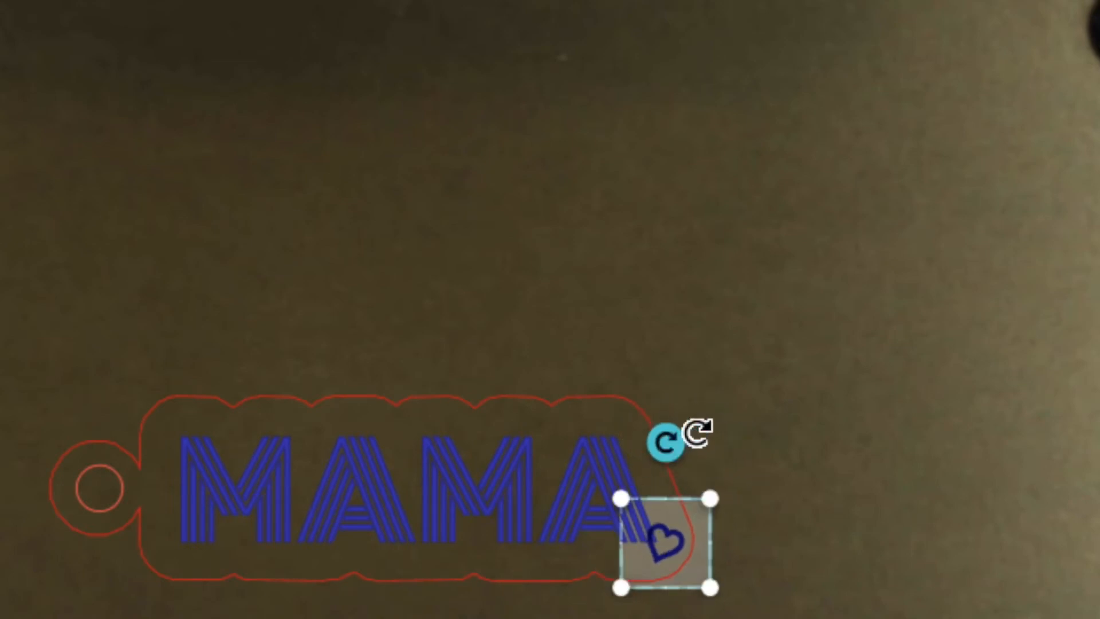
Step: Select the whole keychain design including the heart and scale it to a width of 3.75 in
left_click(613, 401, "shift")
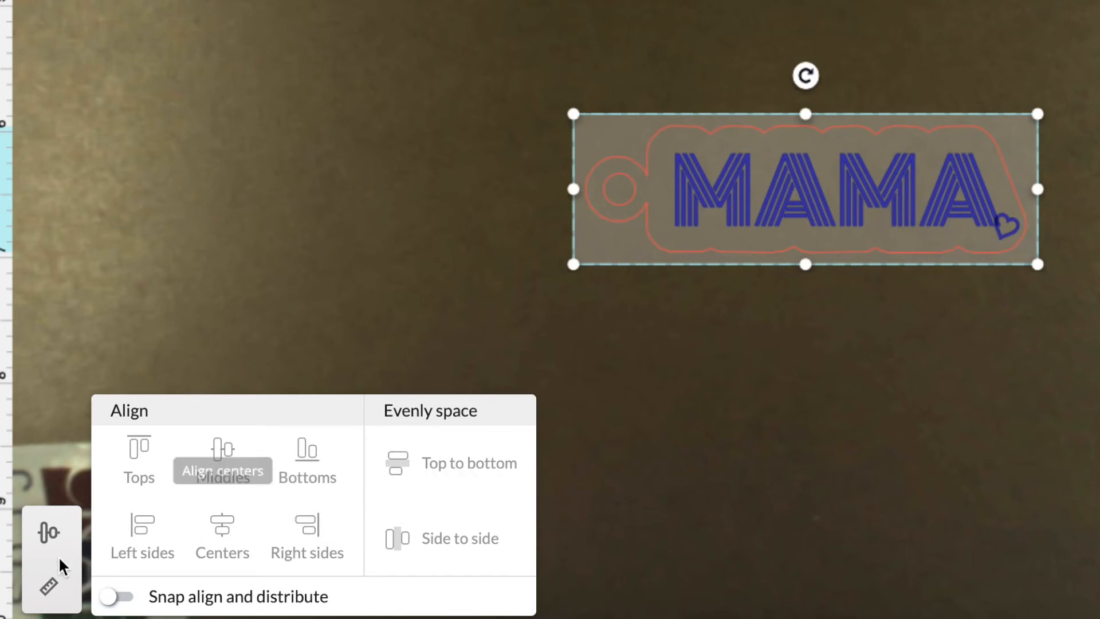
left_click(57, 584)
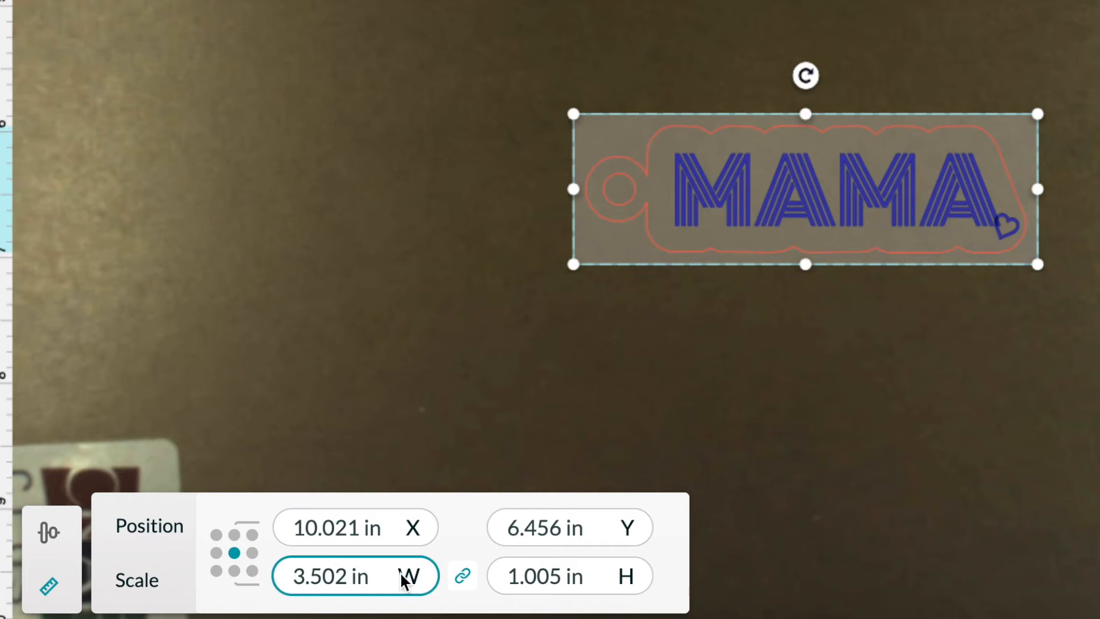
left_click(350, 576)
key("BackSpace")
key("BackSpace")
key("BackSpace")
type("75")
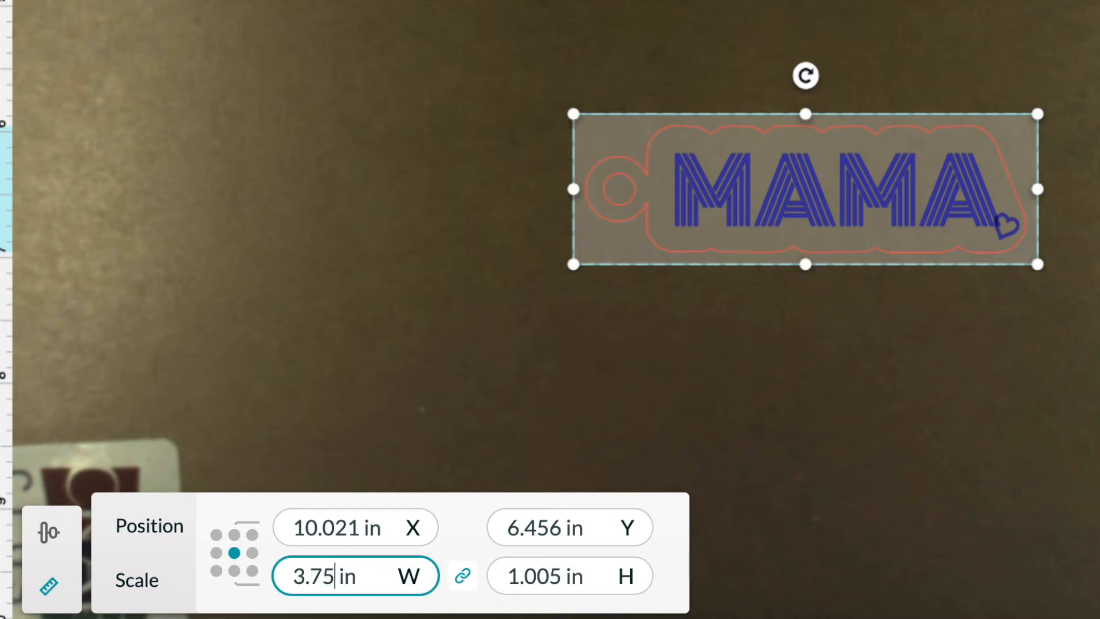
key("Return")
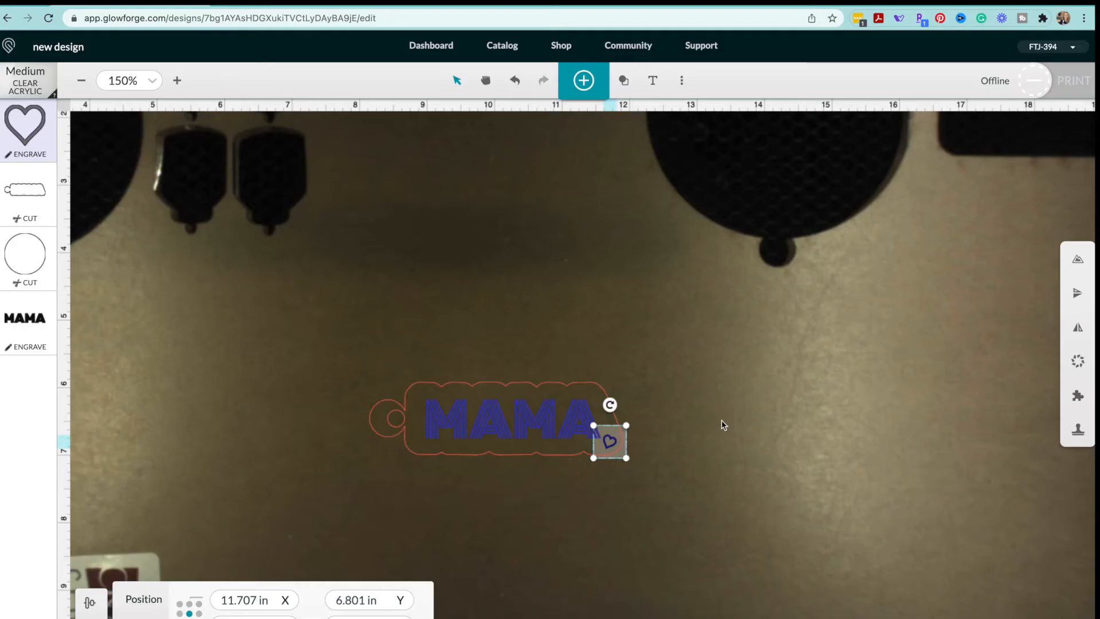
Step: Search the artwork library for star, insert an eight-pointed star, and place it at the upper left of the first M
left_click(720, 431)
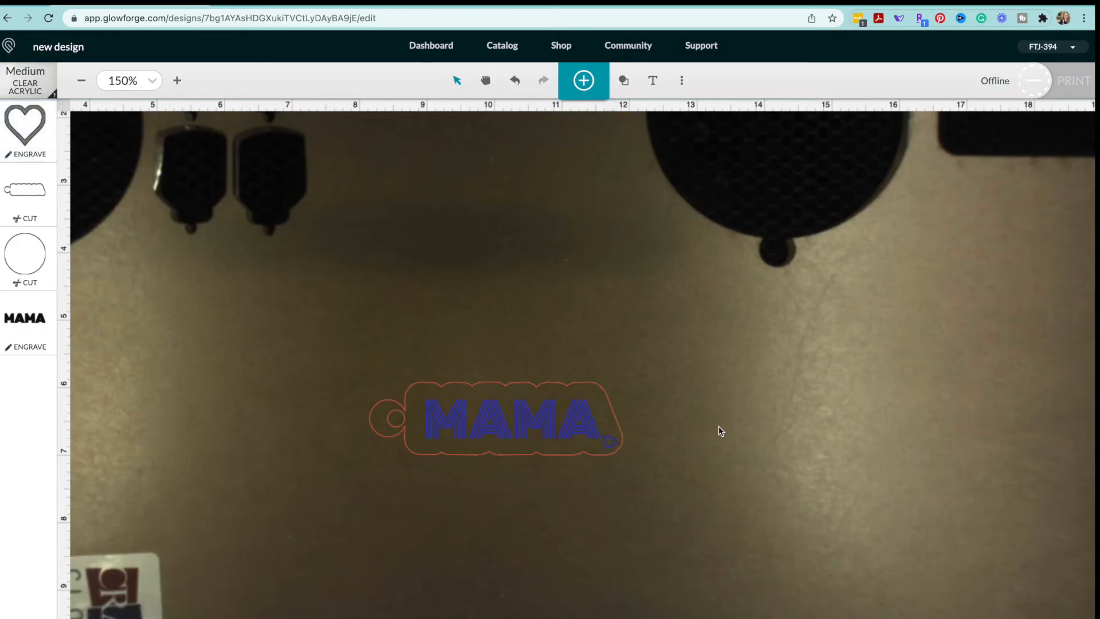
left_click(584, 80)
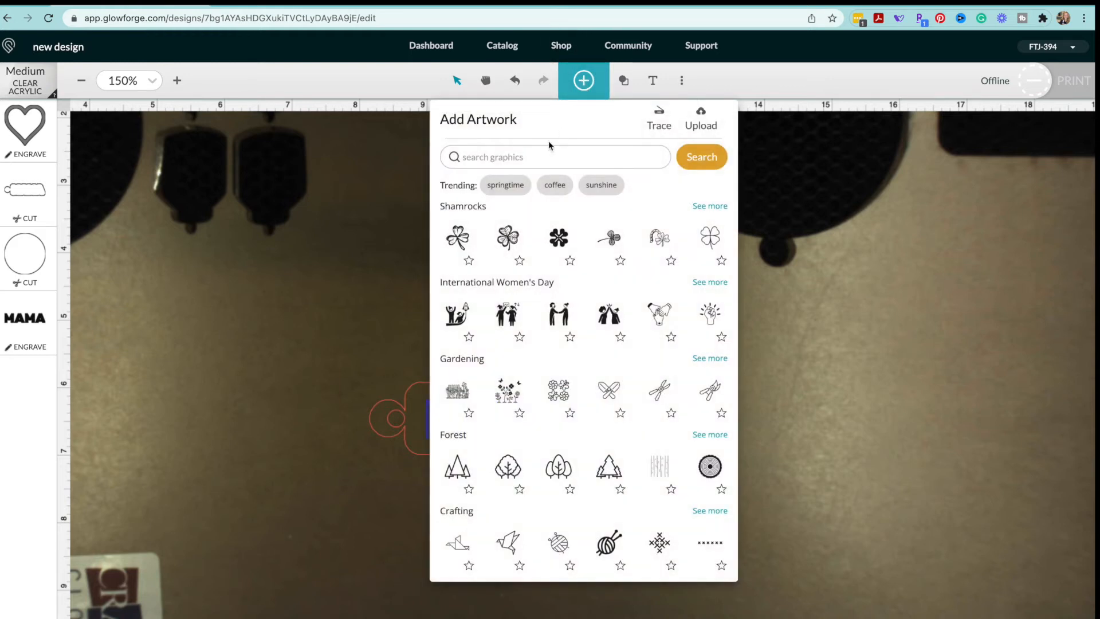
left_click(571, 154)
type("star")
key("Return")
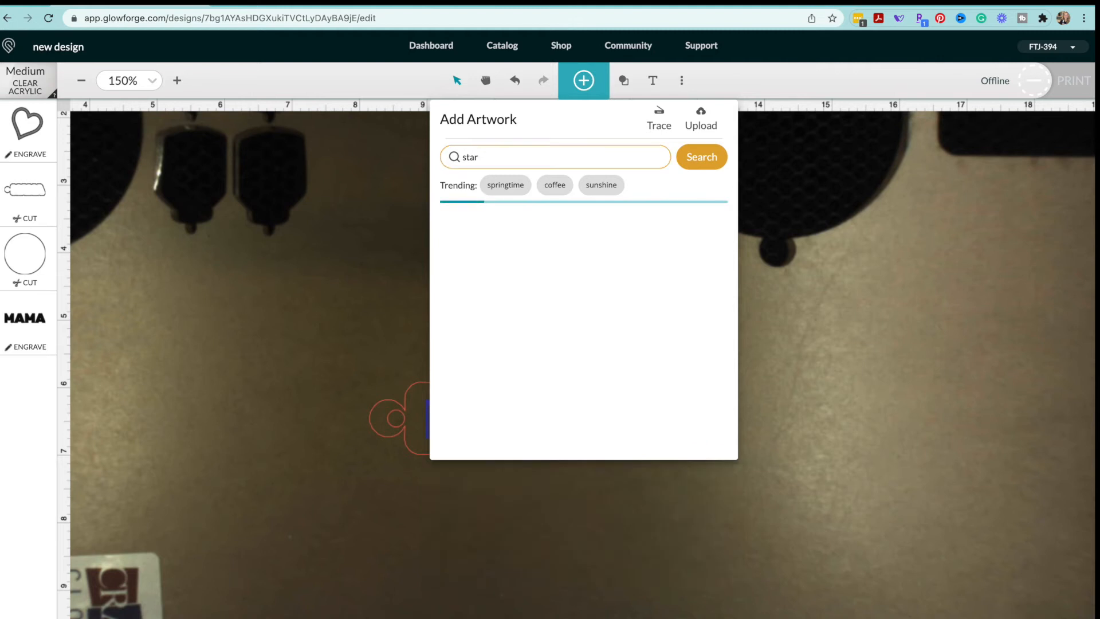
left_click(605, 238)
left_click_drag(514, 311, 417, 399)
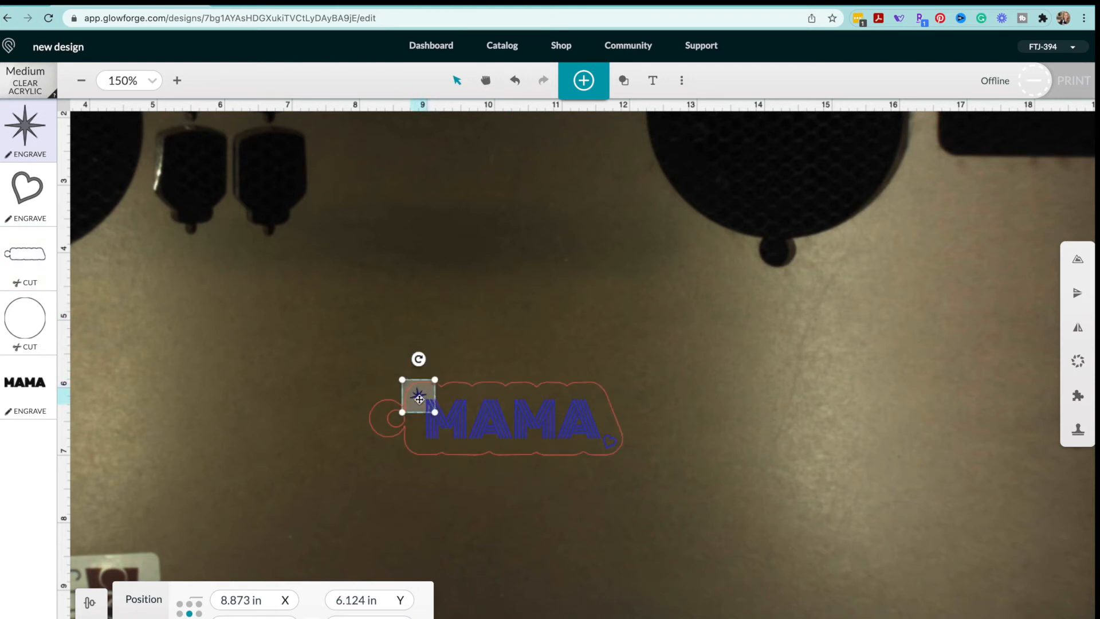
left_click_drag(419, 397, 418, 396)
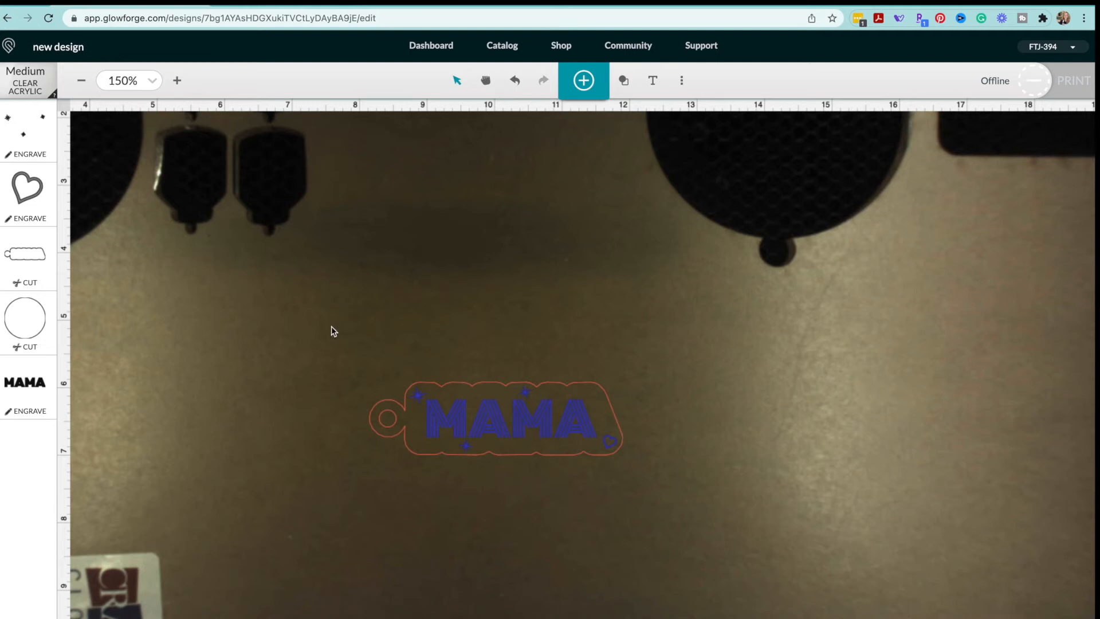
Step: Move the whole keychain design up the bed to about X 9.86 in, Y 2.85 in and flip it horizontally
left_click_drag(331, 328, 643, 459)
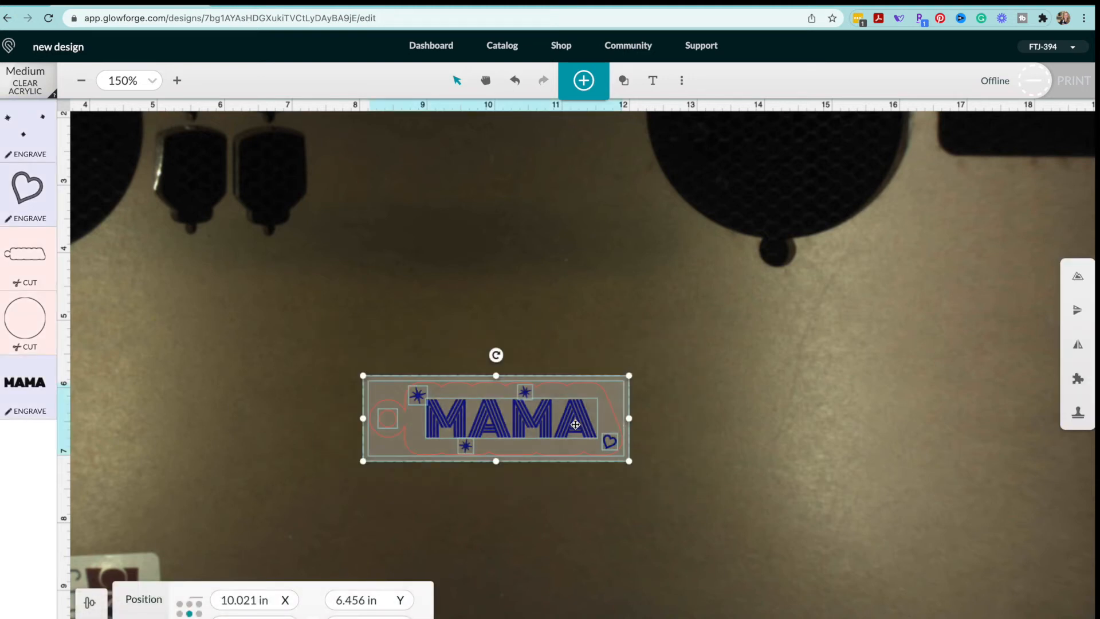
left_click_drag(560, 422, 550, 173)
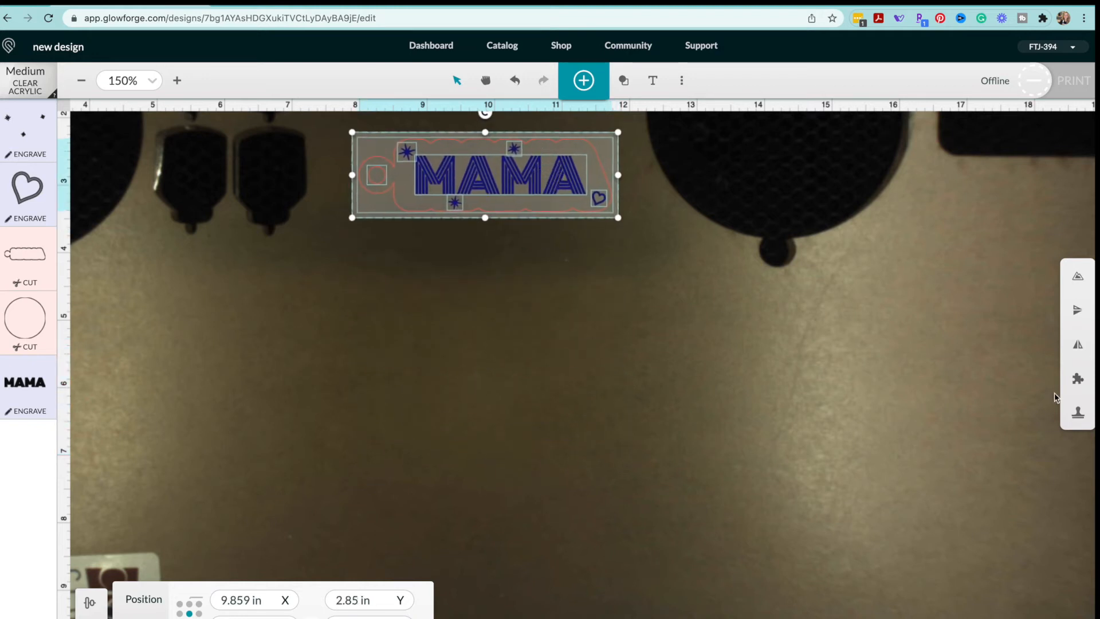
left_click(1069, 344)
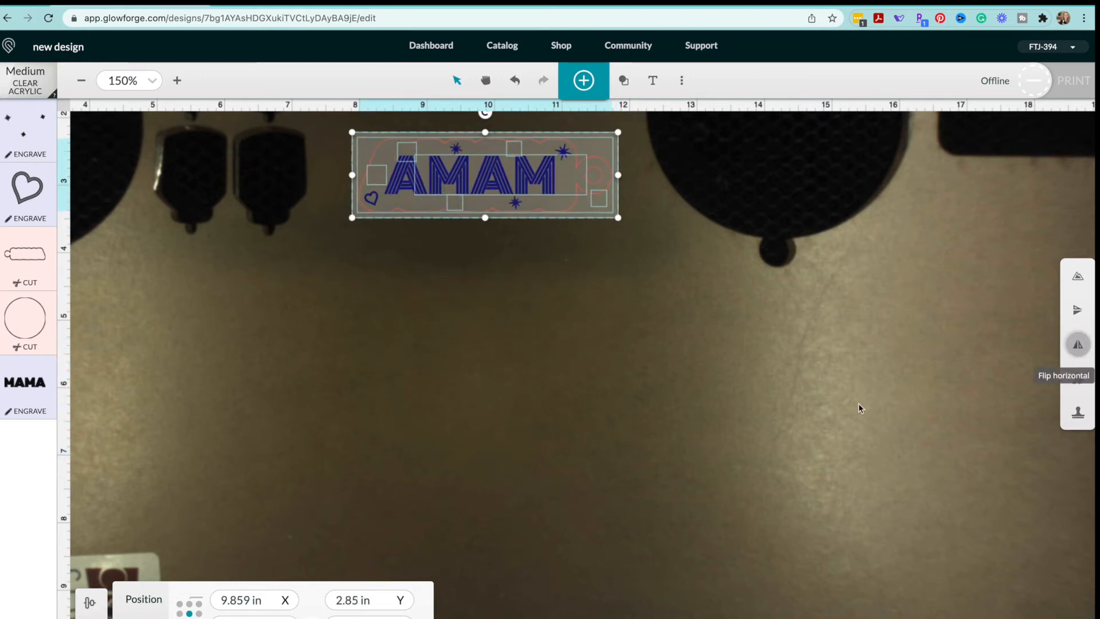
left_click(593, 385)
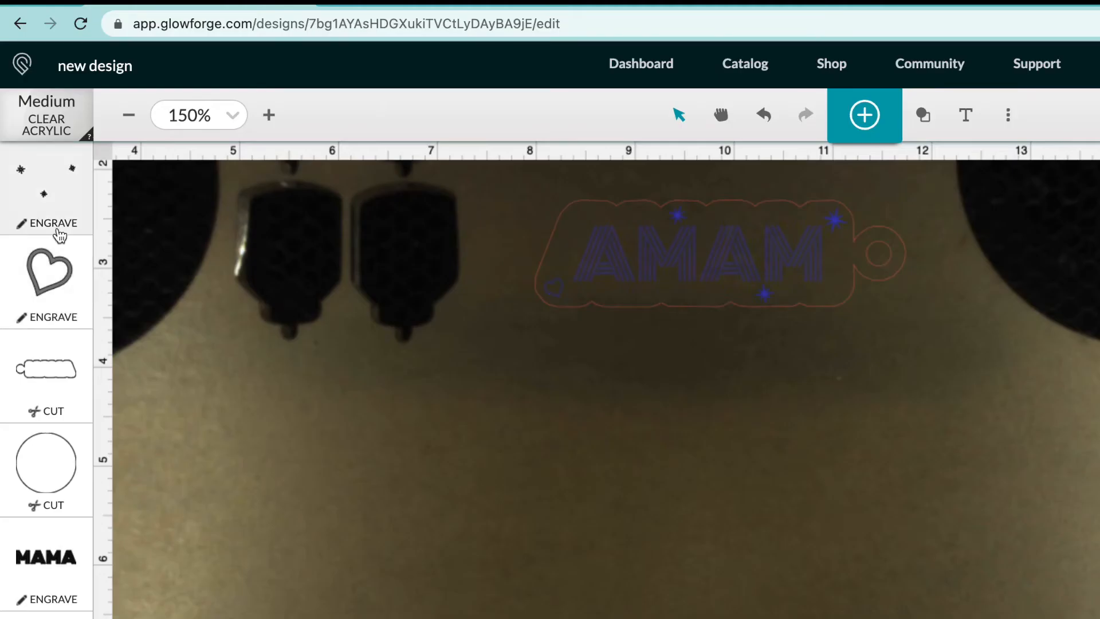
Step: Customize the stars' SD Graphic engrave settings to 225 lines per inch and a speed of 698
left_click(59, 235)
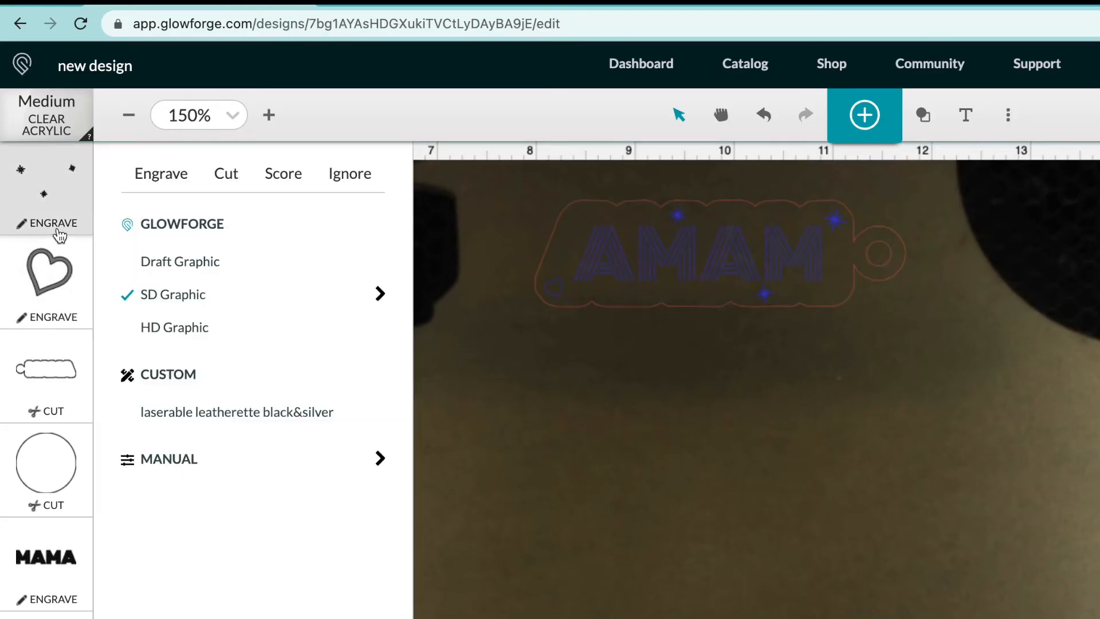
left_click(378, 294)
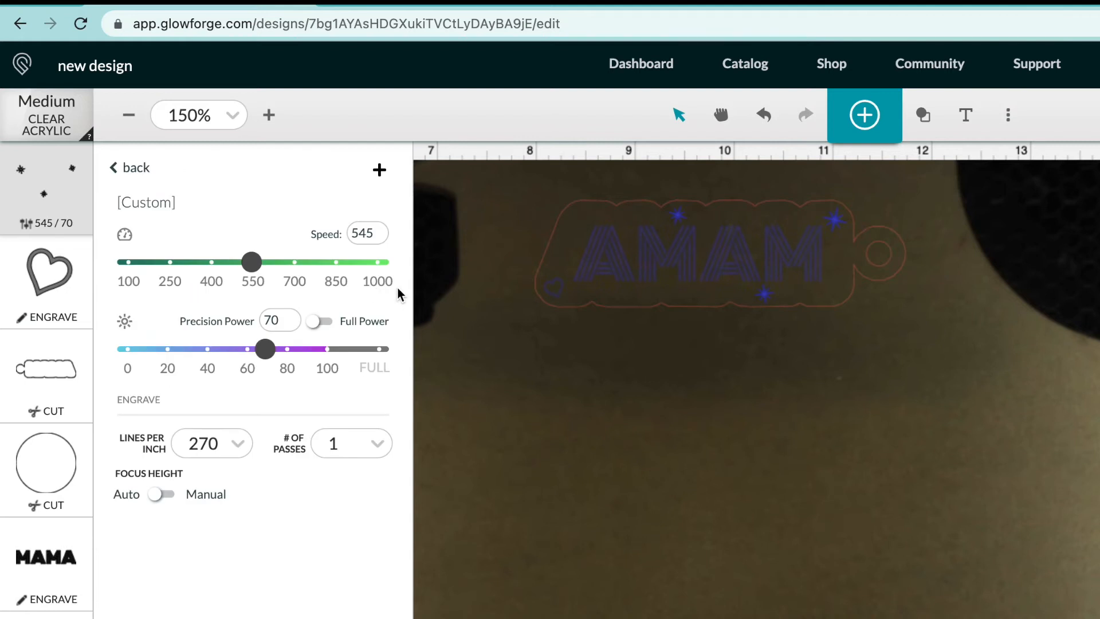
left_click(239, 446)
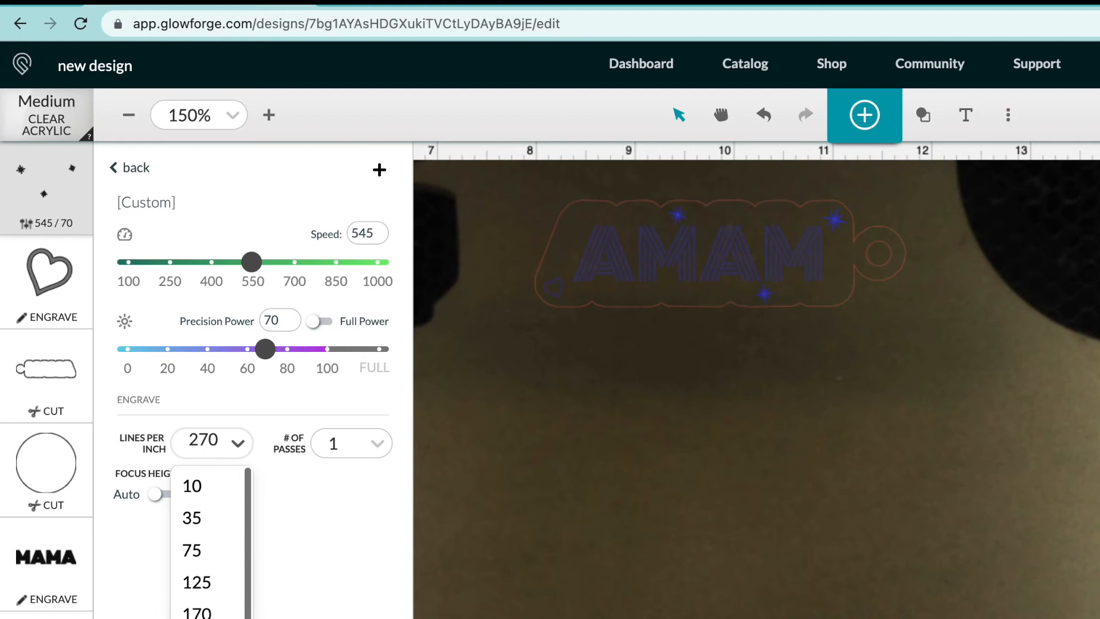
left_click(198, 617)
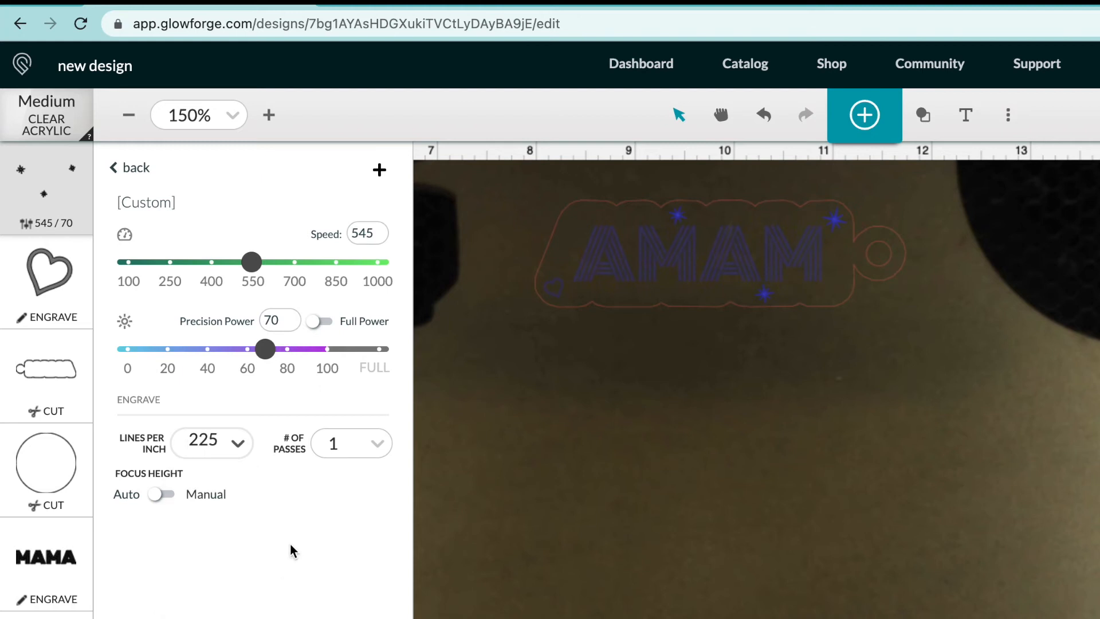
left_click(294, 266)
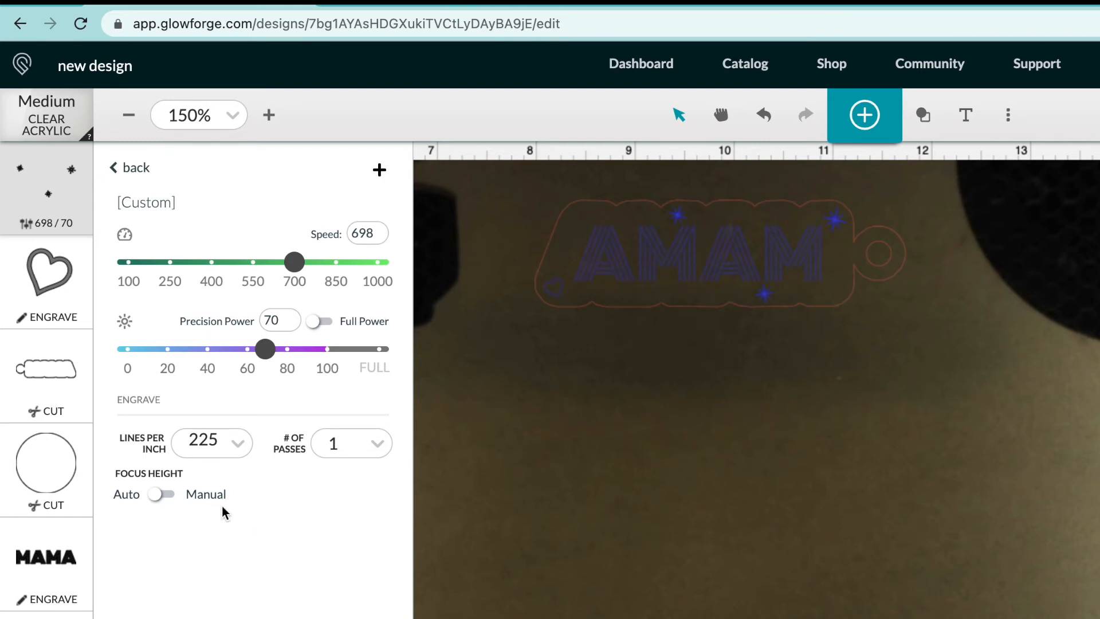
Step: Customize the heart's SD Graphic engrave settings to a speed of 716 and 225 lines per inch
left_click(51, 331)
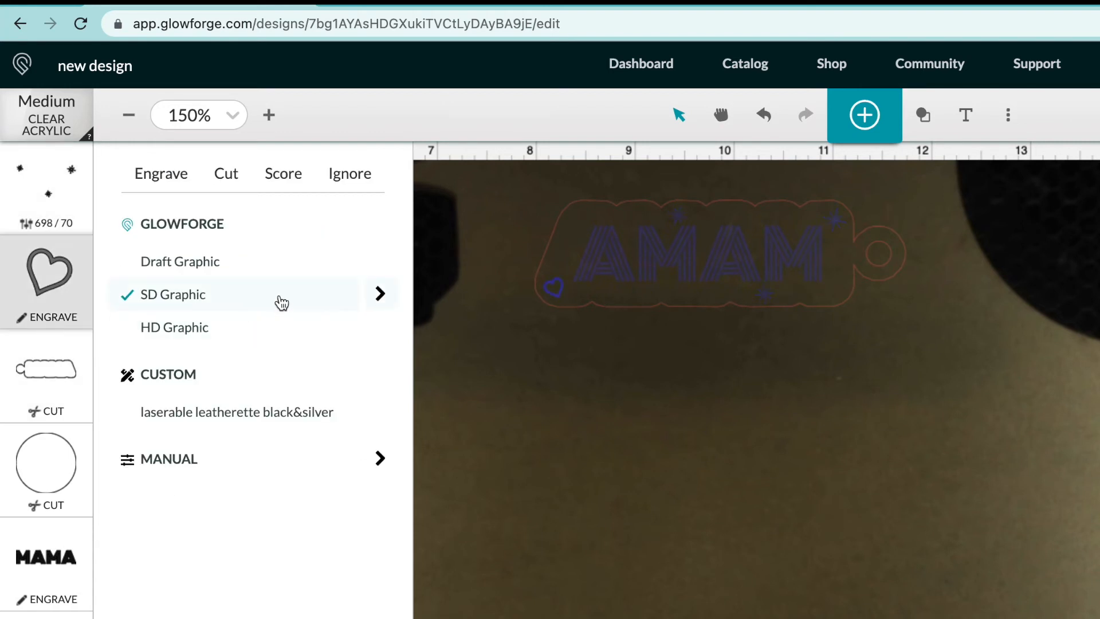
left_click(381, 296)
left_click(297, 262)
left_click(251, 450)
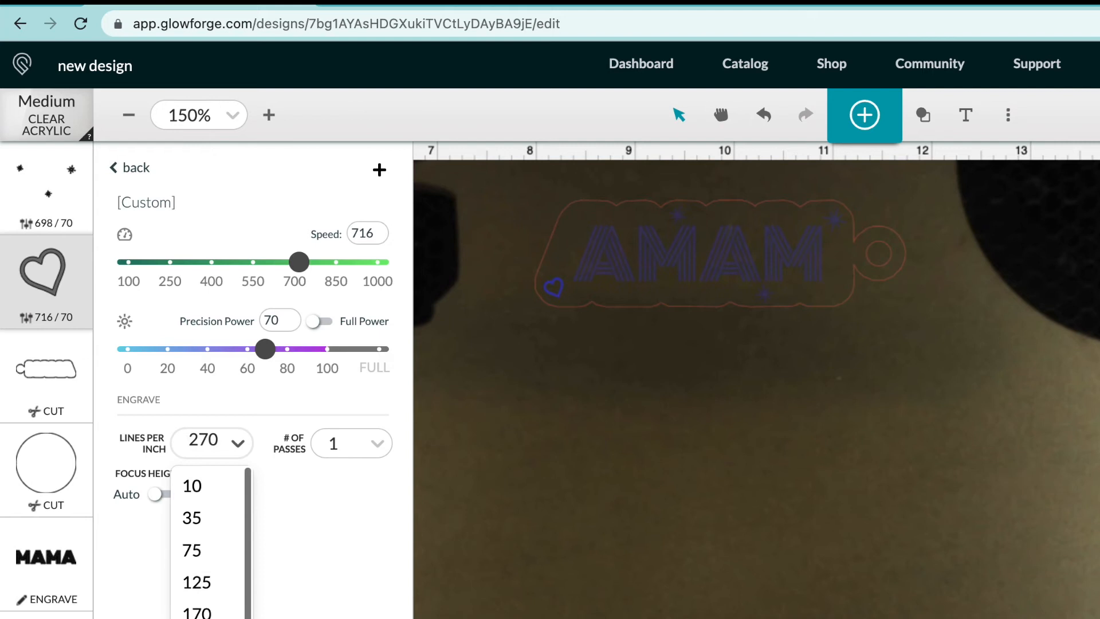
left_click(198, 618)
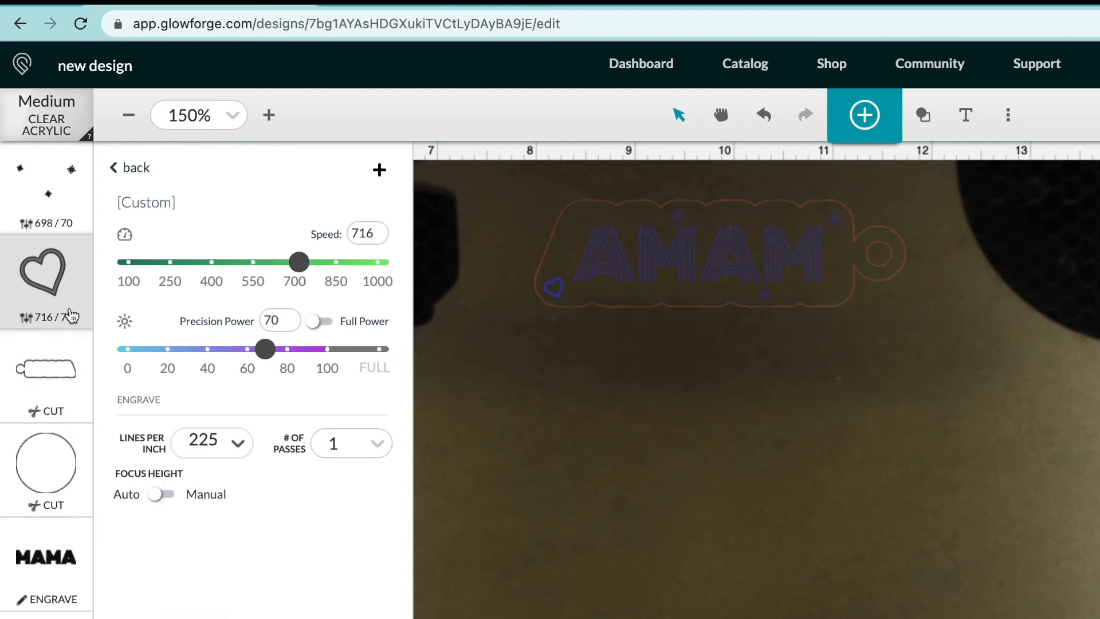
Step: Give the MAMA text custom engrave settings based on SD Graphic, keeping speed 545, power 70 and 270 lines per inch
left_click(46, 608)
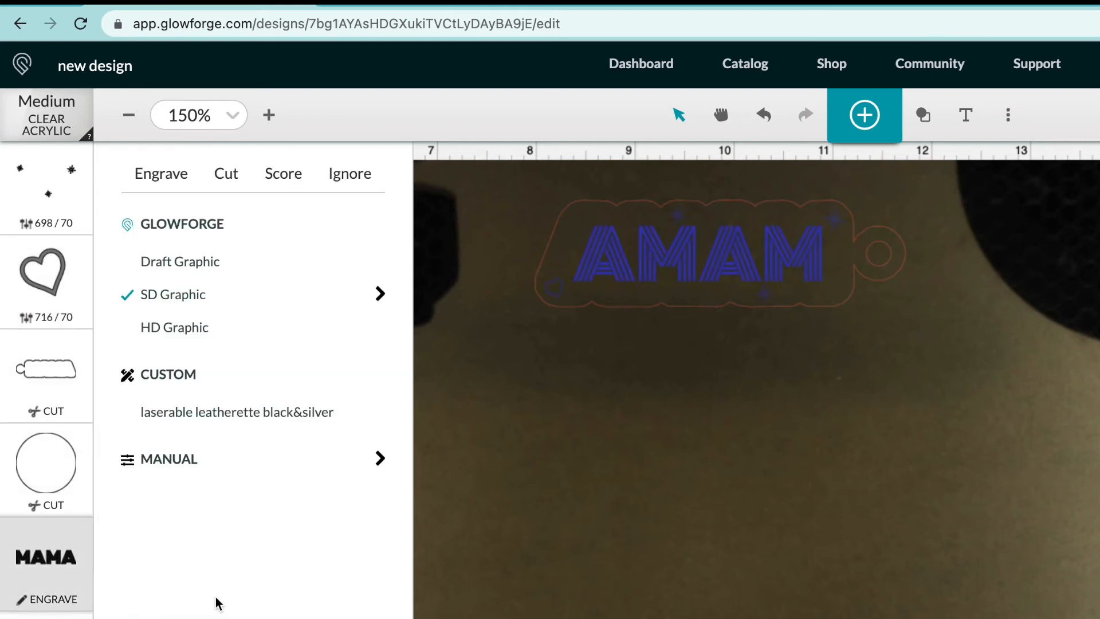
left_click(378, 294)
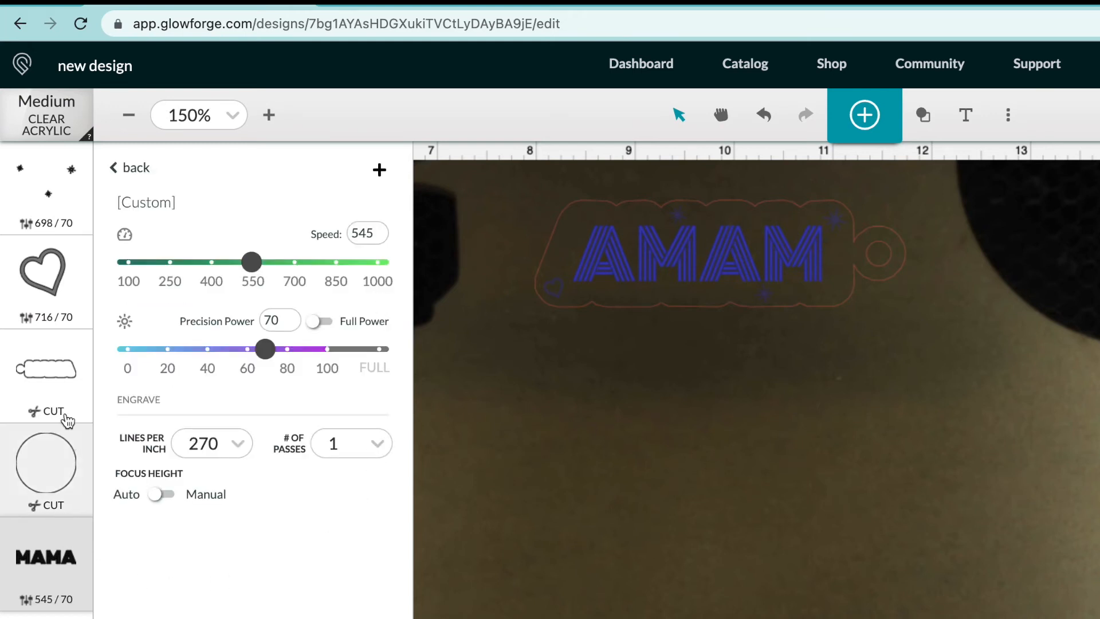
left_click(598, 473)
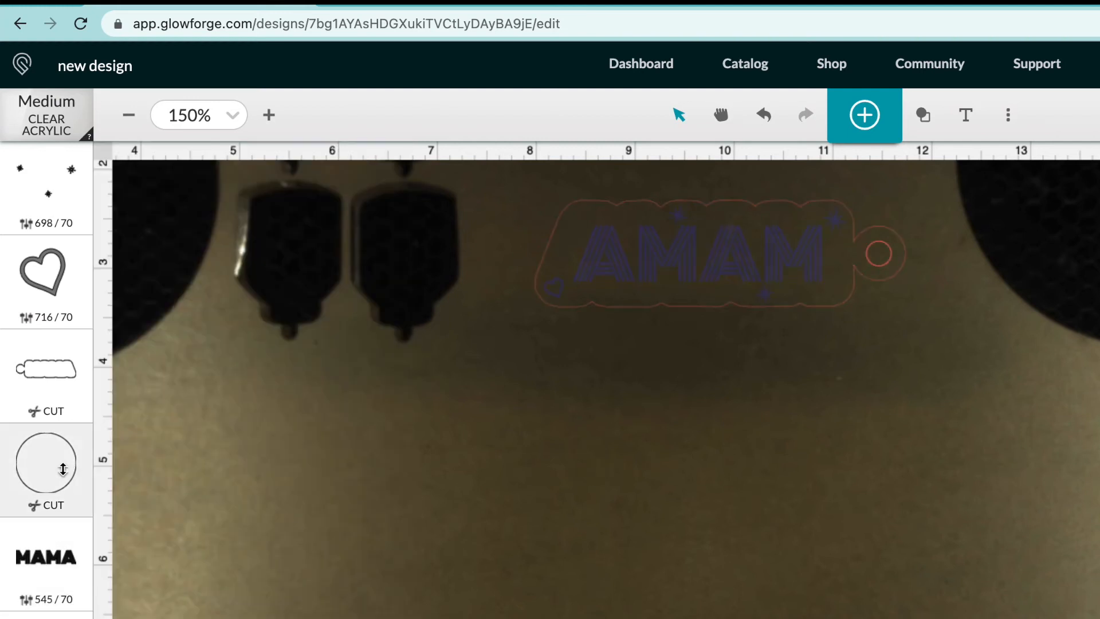
Step: Reorder the operations so the MAMA engraving comes before the cuts and the ring hole is cut before the outer outline
left_click_drag(54, 466, 56, 383)
left_click_drag(44, 266, 52, 373)
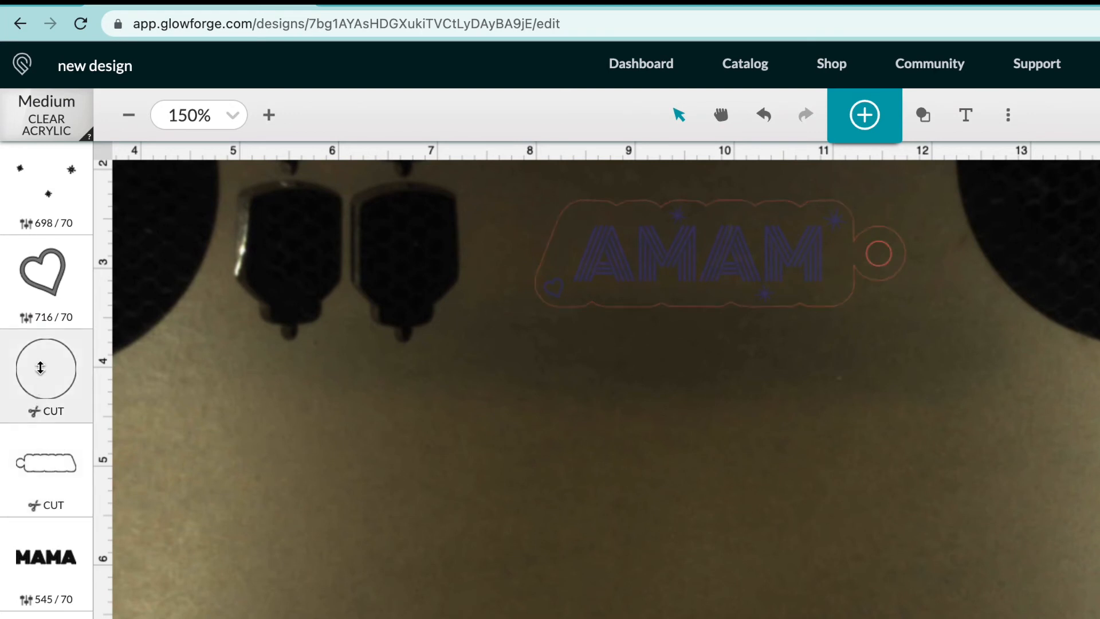
left_click_drag(35, 564, 51, 370)
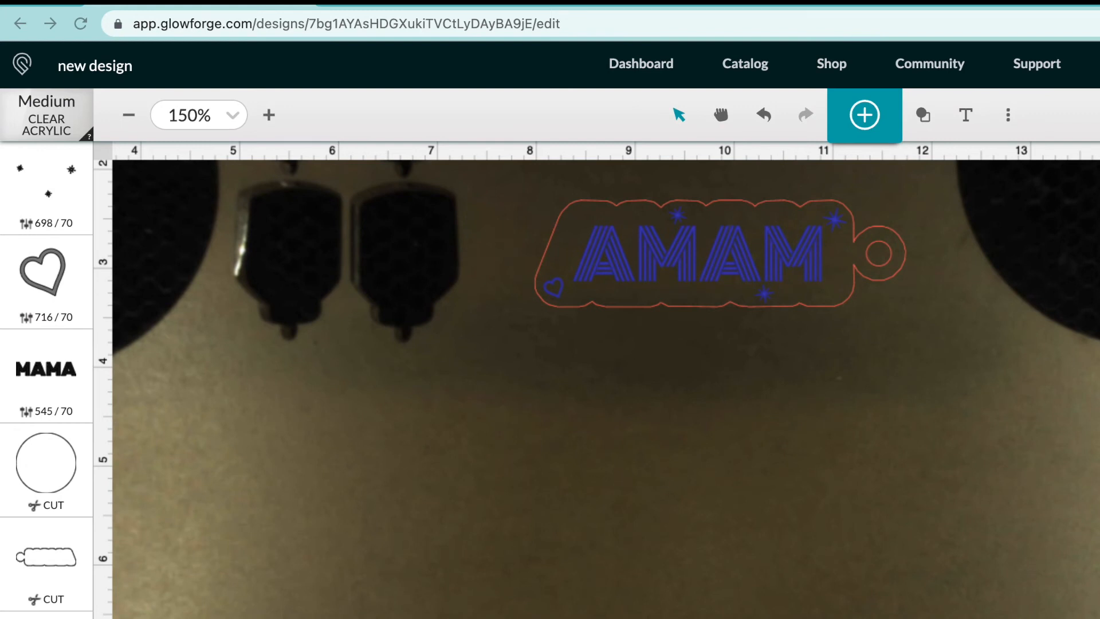
Step: Start the Set Focus command for the material on the bed
left_click(1008, 114)
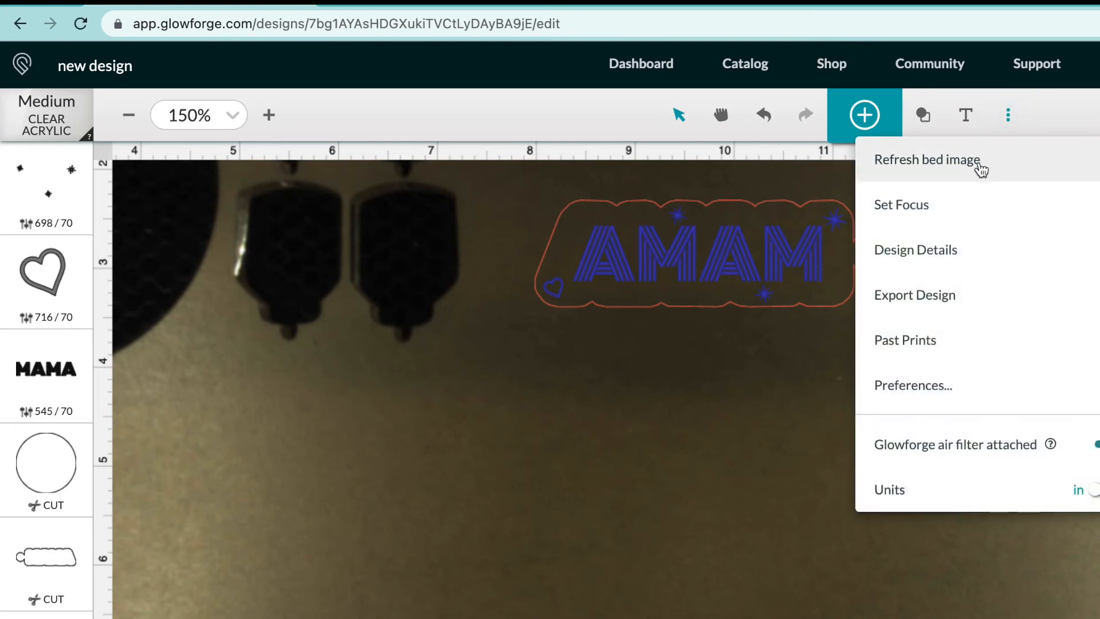
left_click(957, 204)
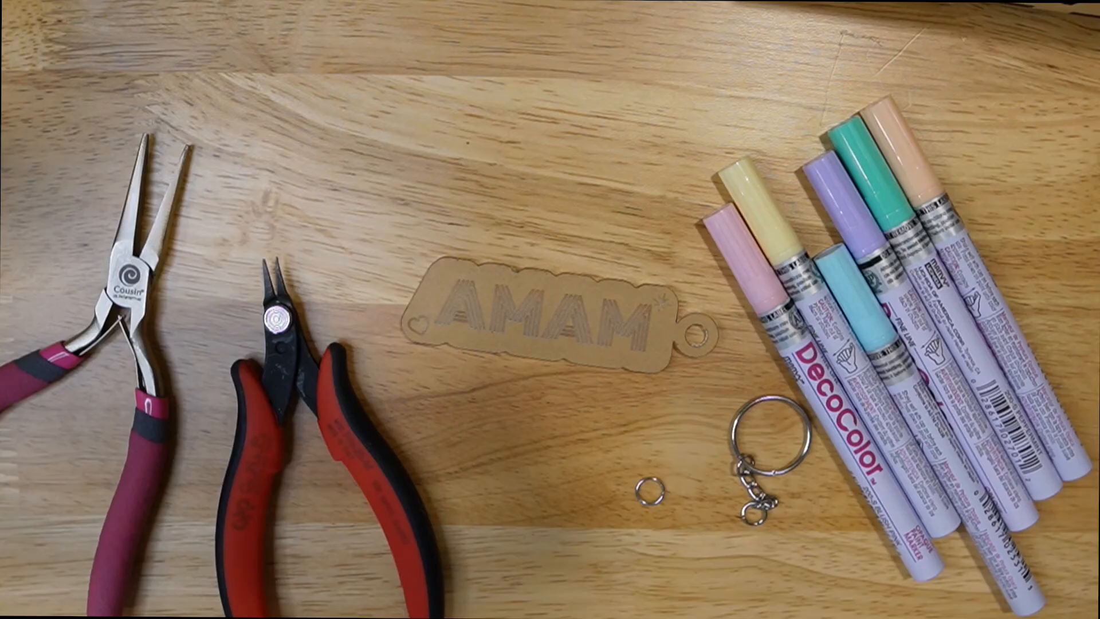